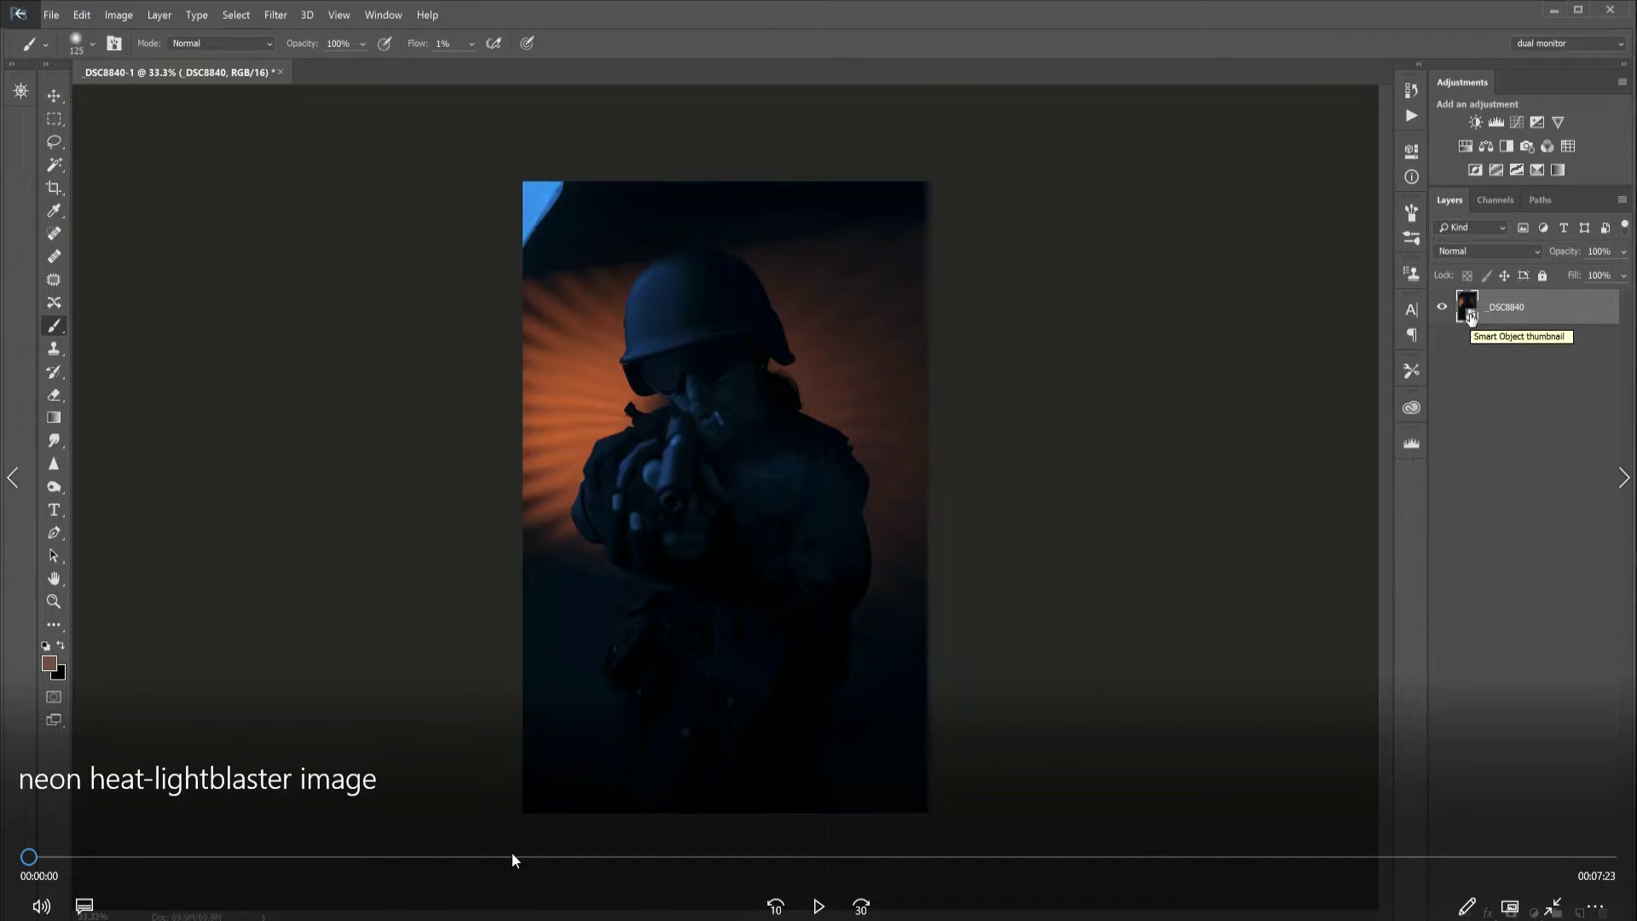
# - Switch from the paused Movies & TV video to the Lightroom Classic catalog window
pyautogui.moveTo(524, 907)
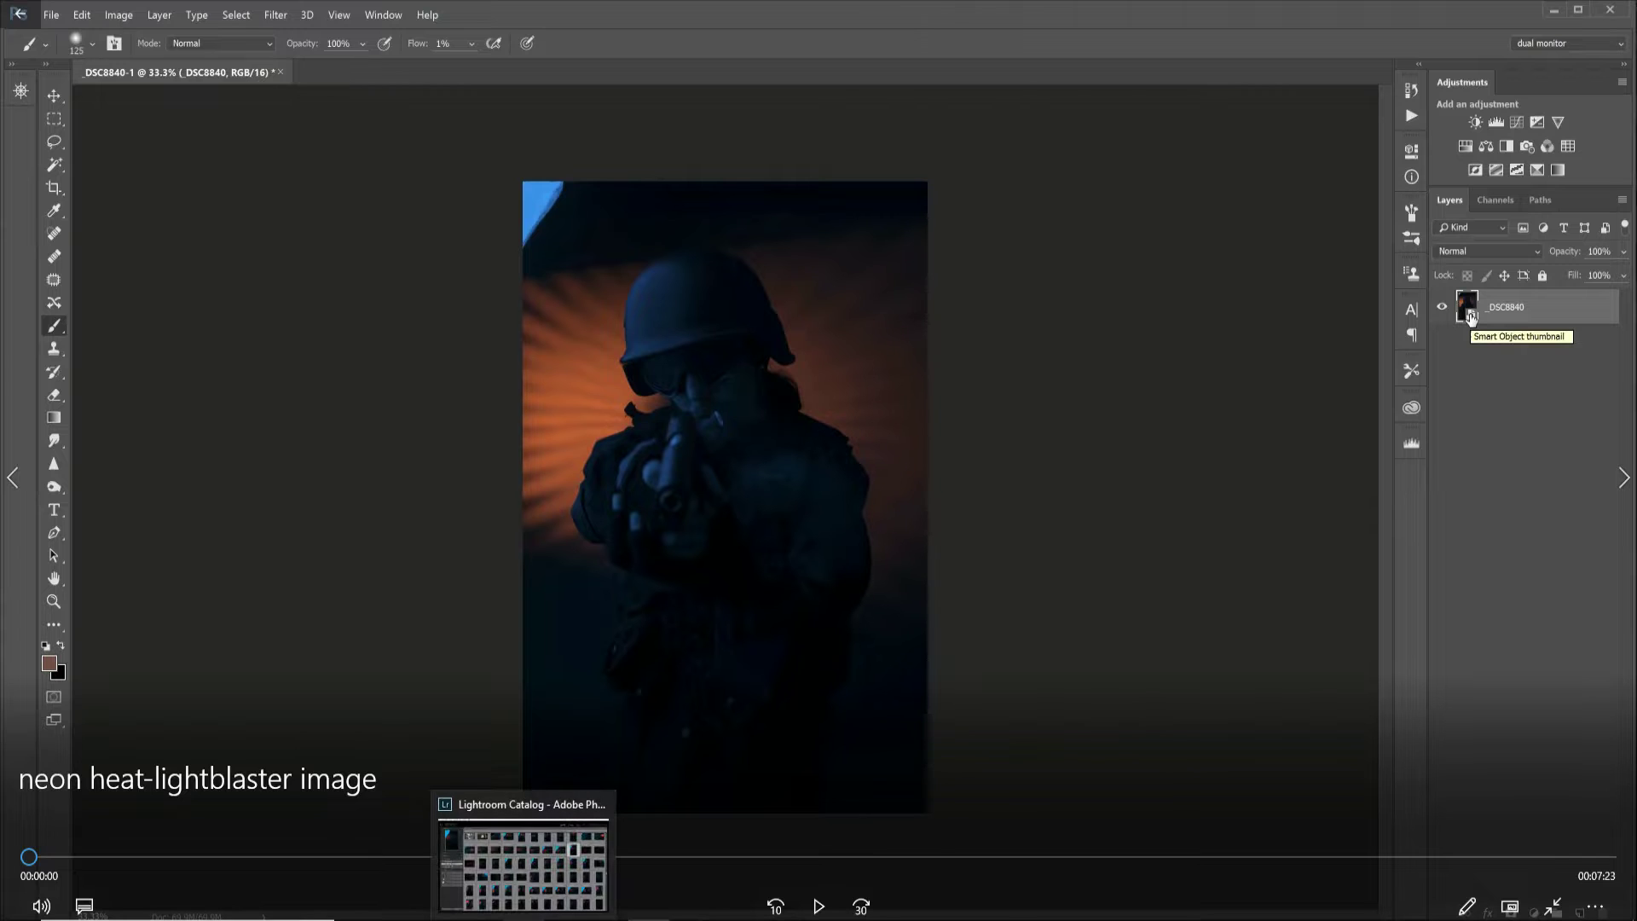
pyautogui.click(524, 849)
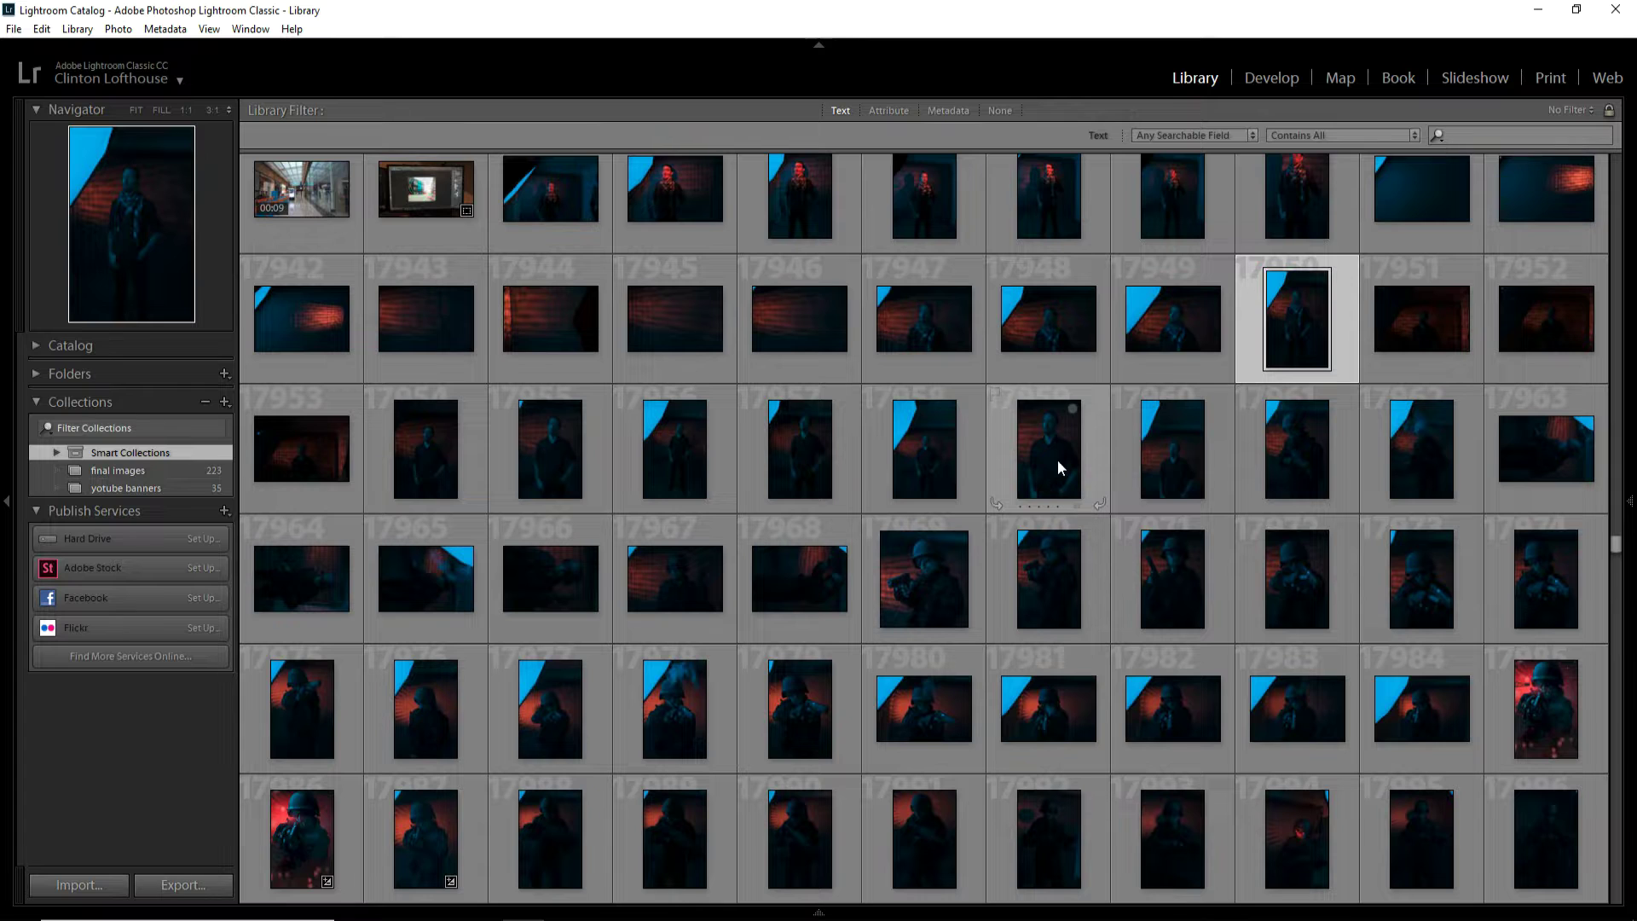
pyautogui.scroll(2, 886, 356)
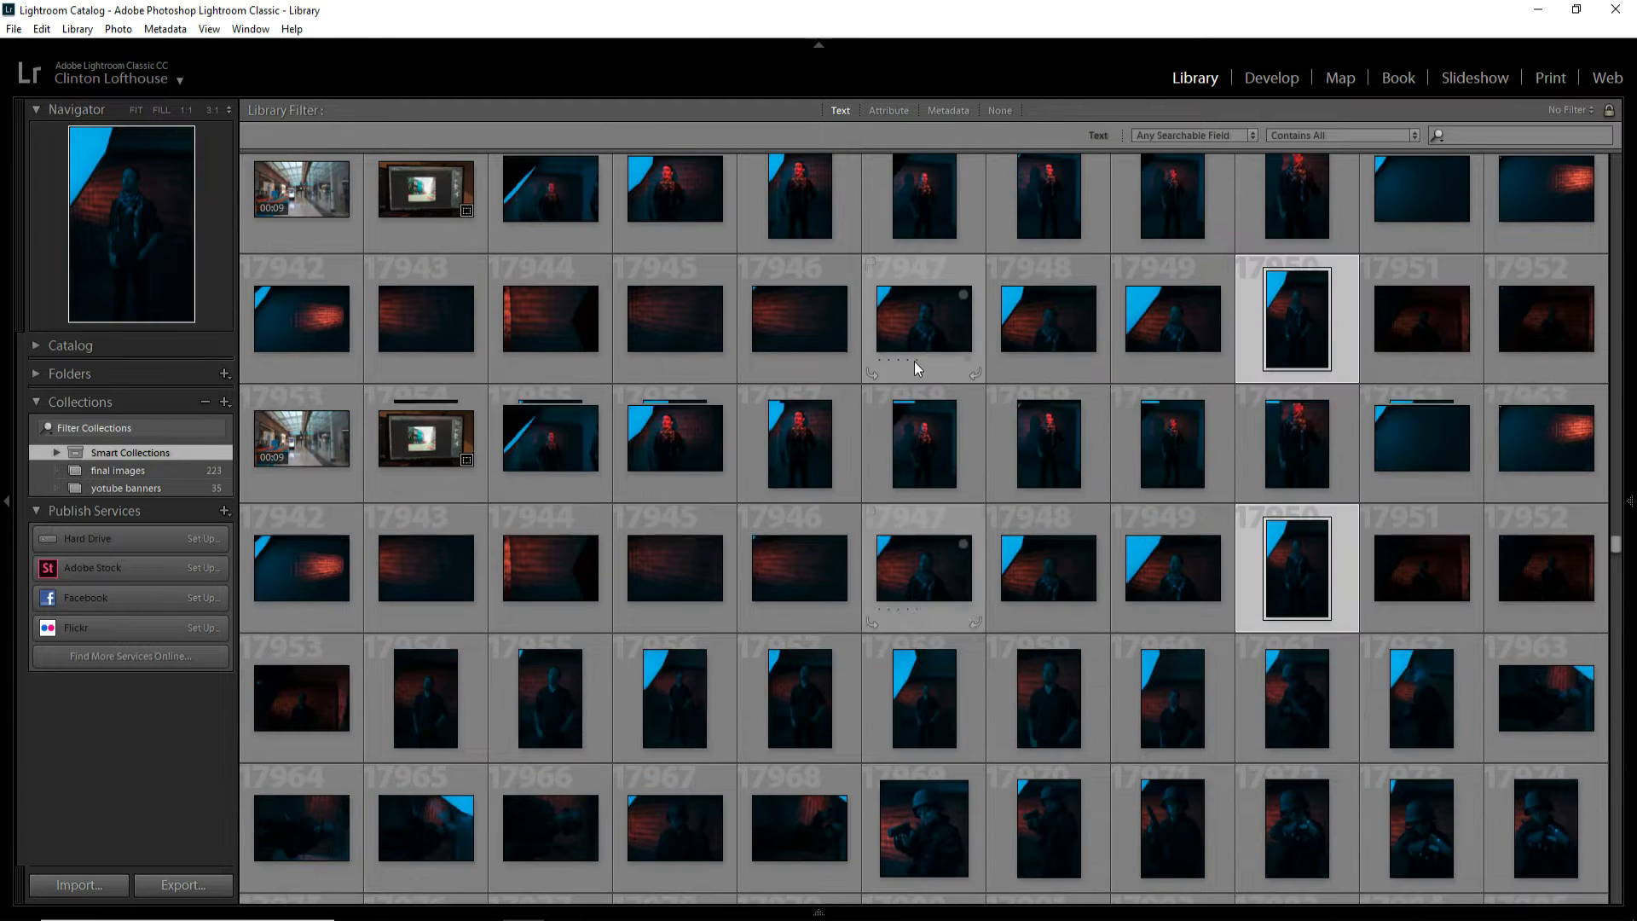
pyautogui.doubleClick(791, 457)
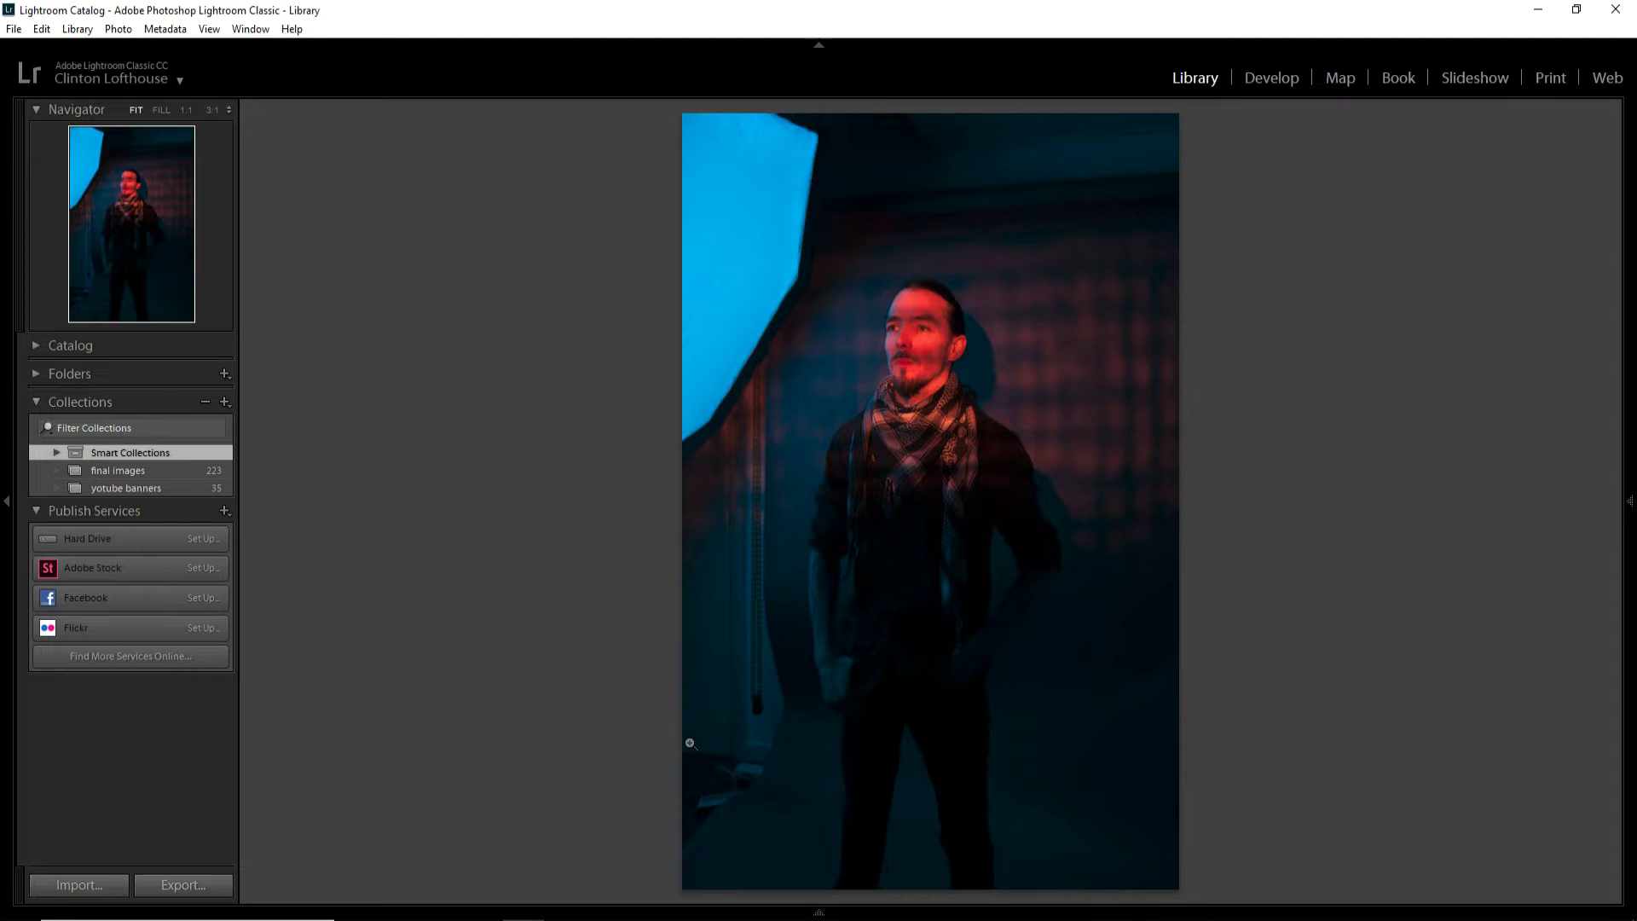
pyautogui.press('g')
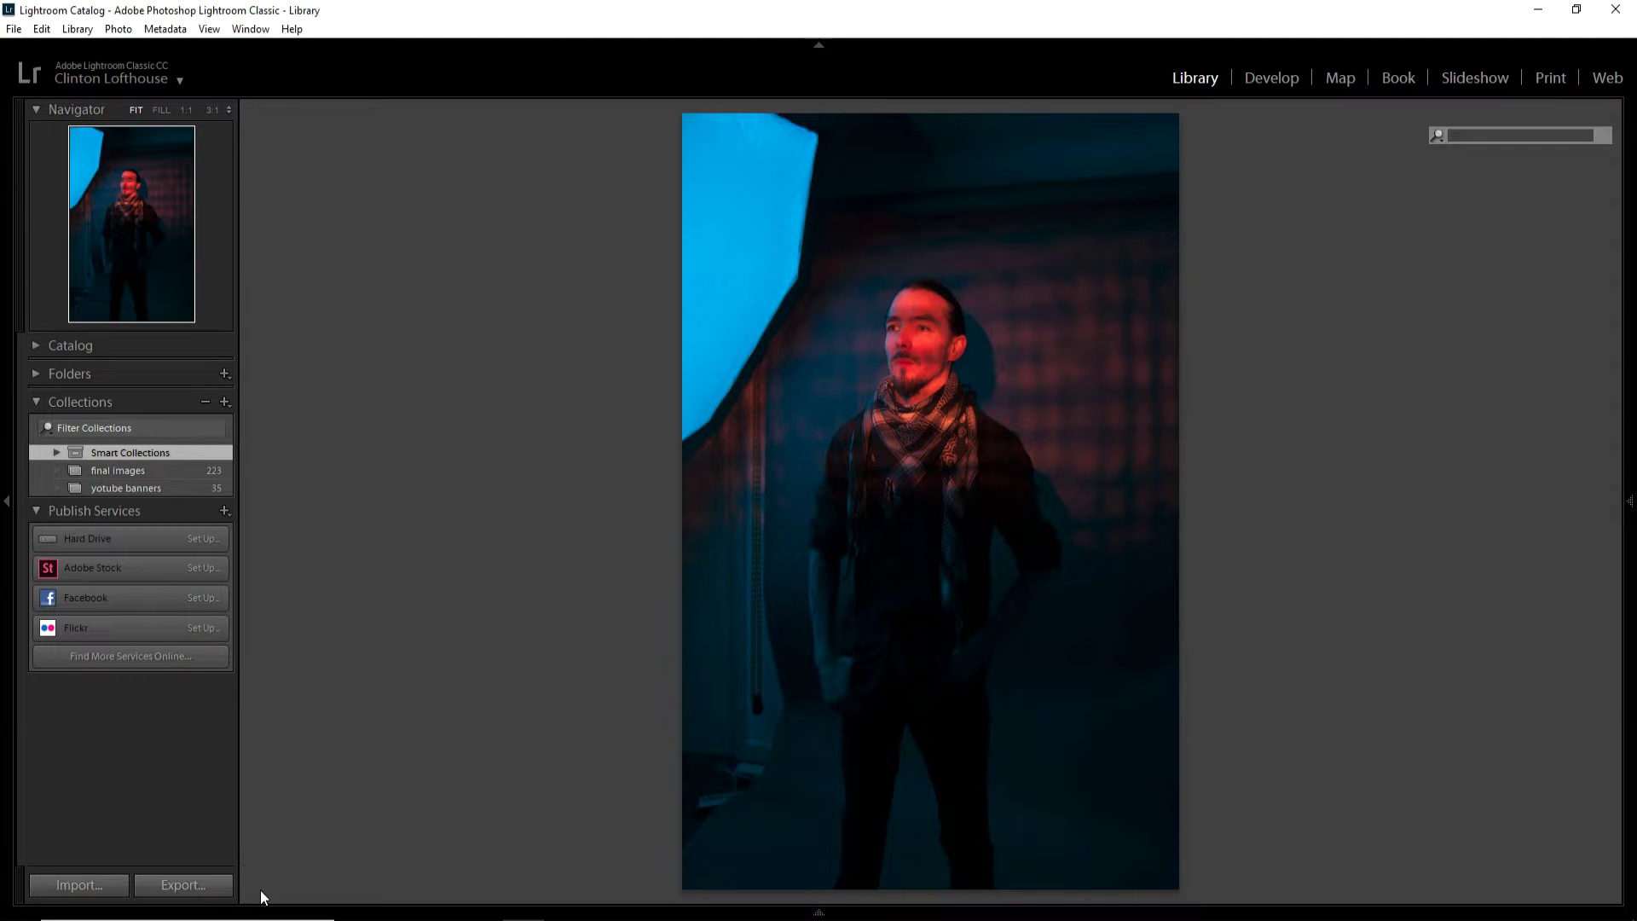
# - Open the dark-shirt man photo full size and step through to the smoke-wrapped soldier shot
pyautogui.scroll(-3, 1232, 601)
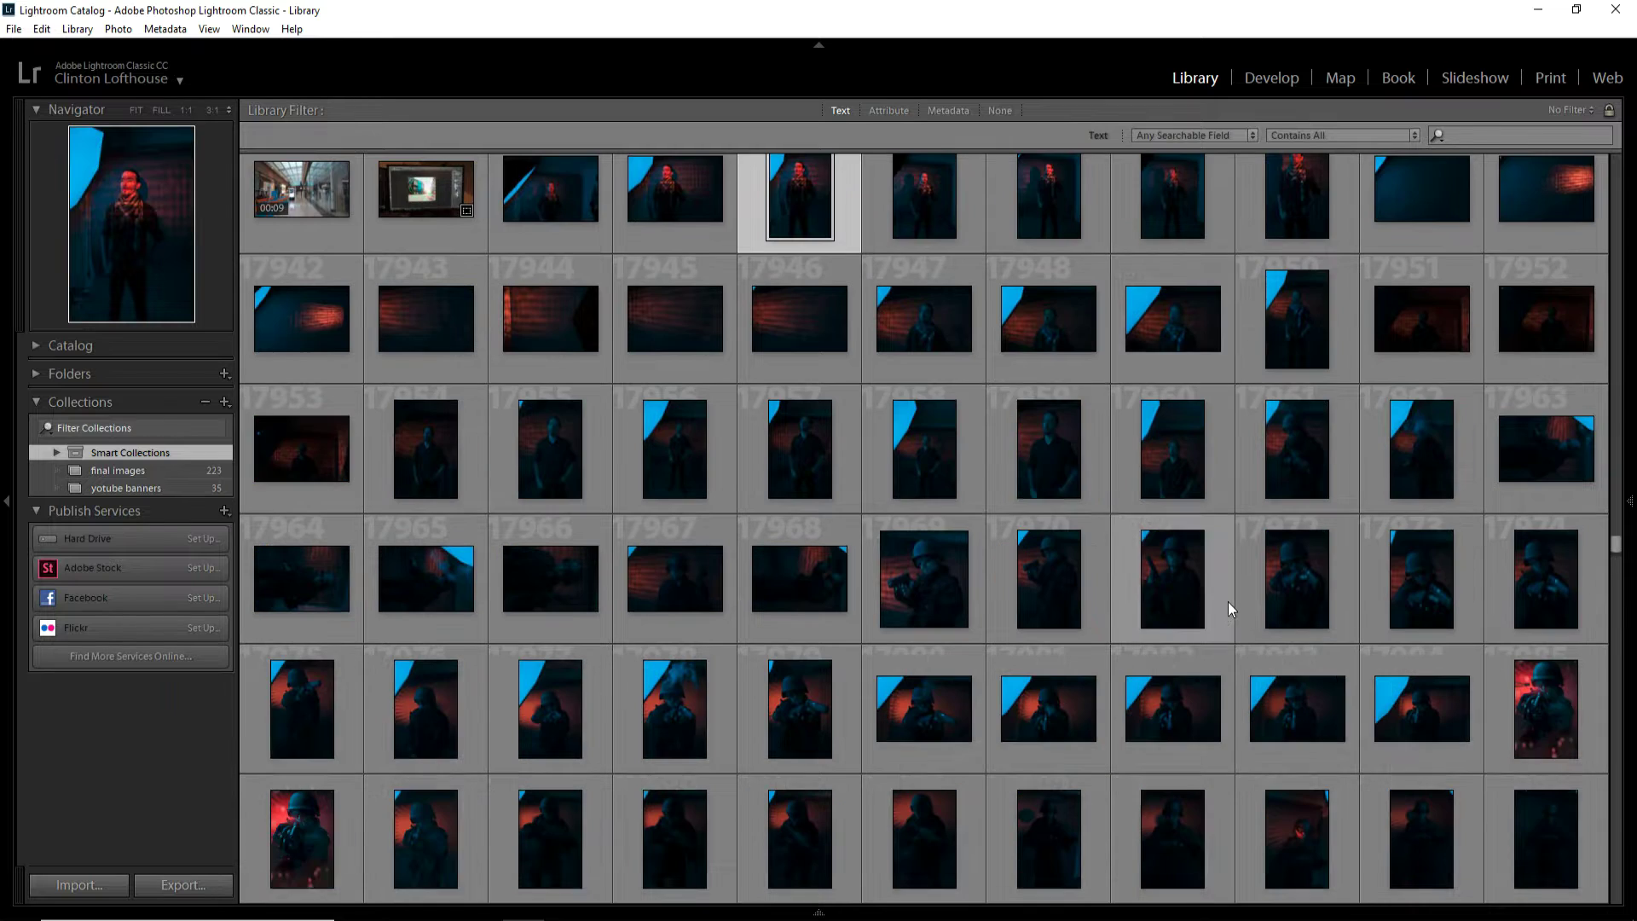
pyautogui.doubleClick(1026, 456)
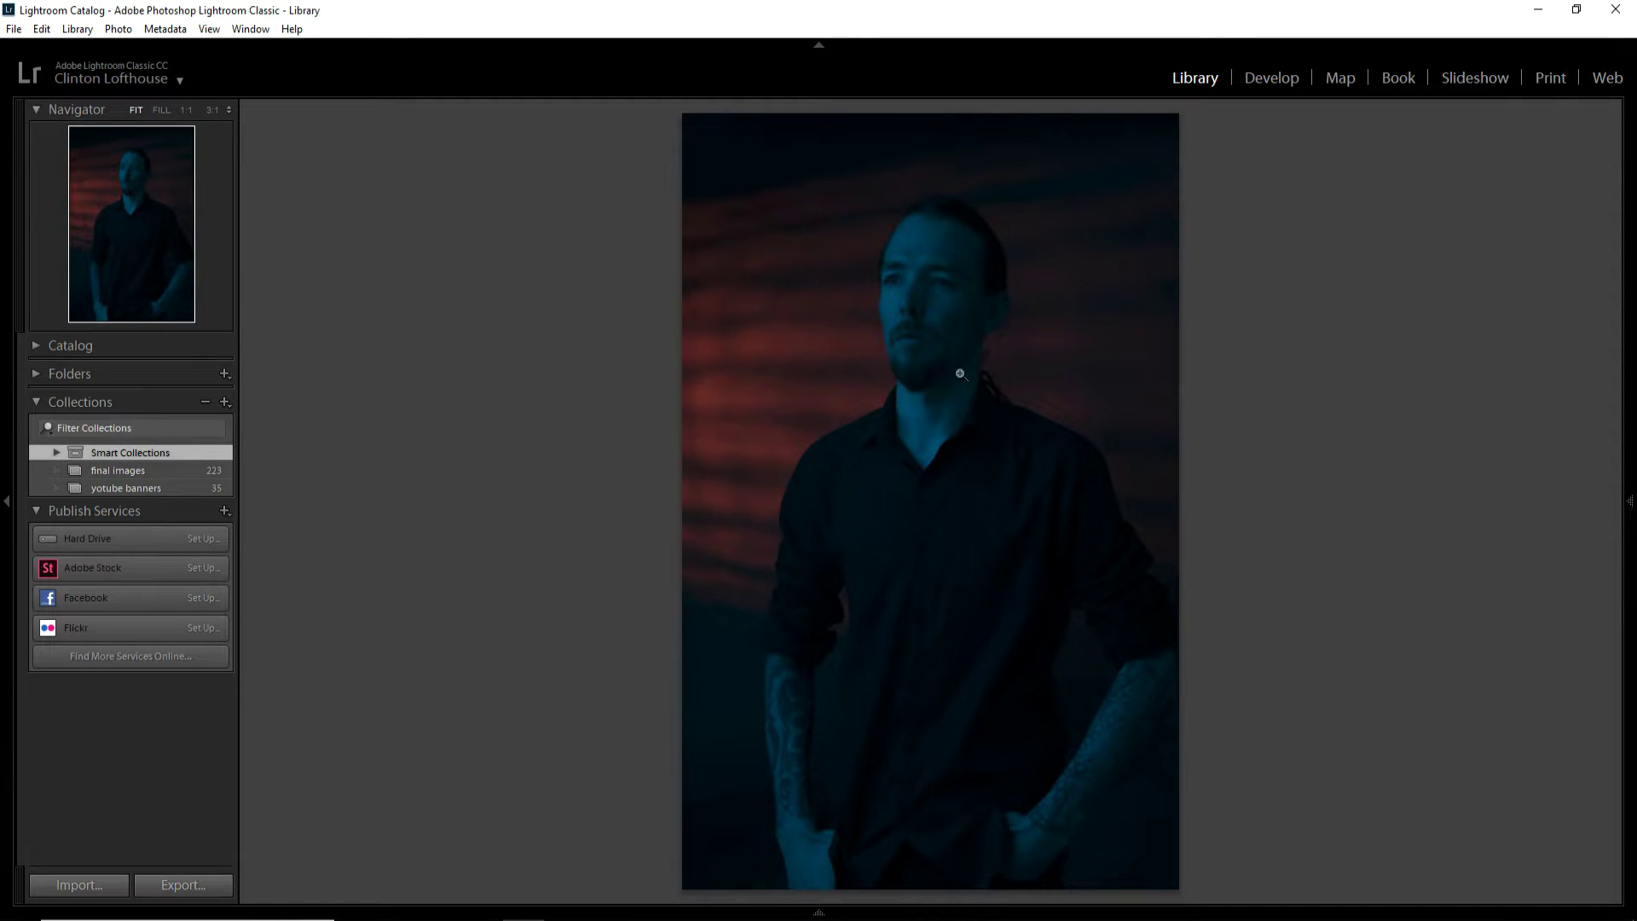
pyautogui.press('Right')
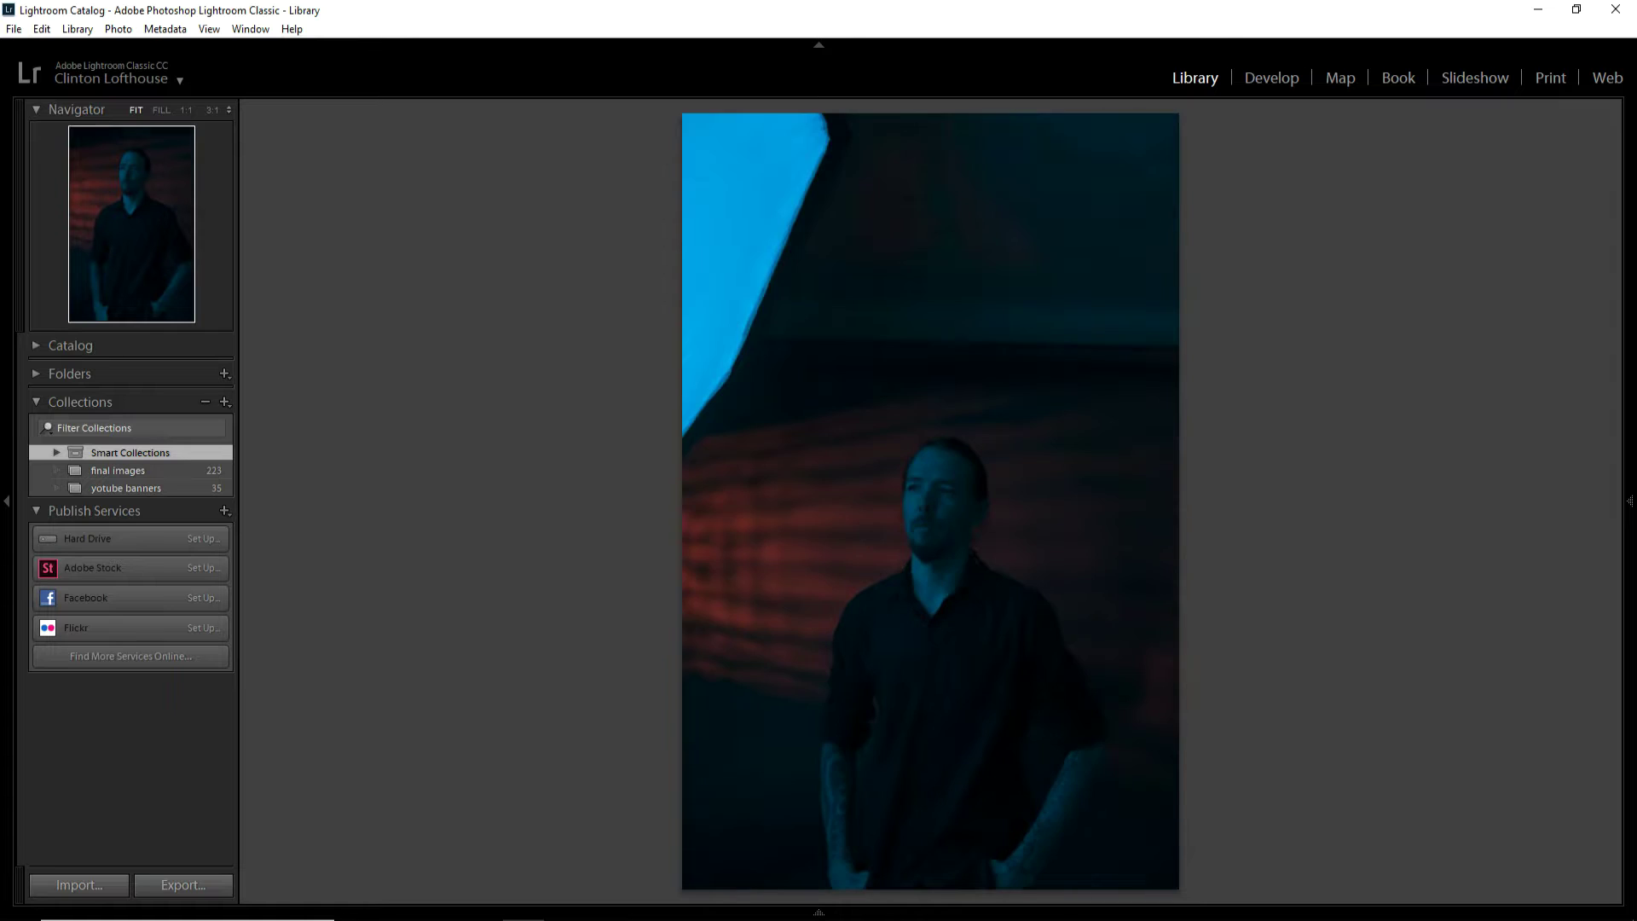
pyautogui.press('Left')
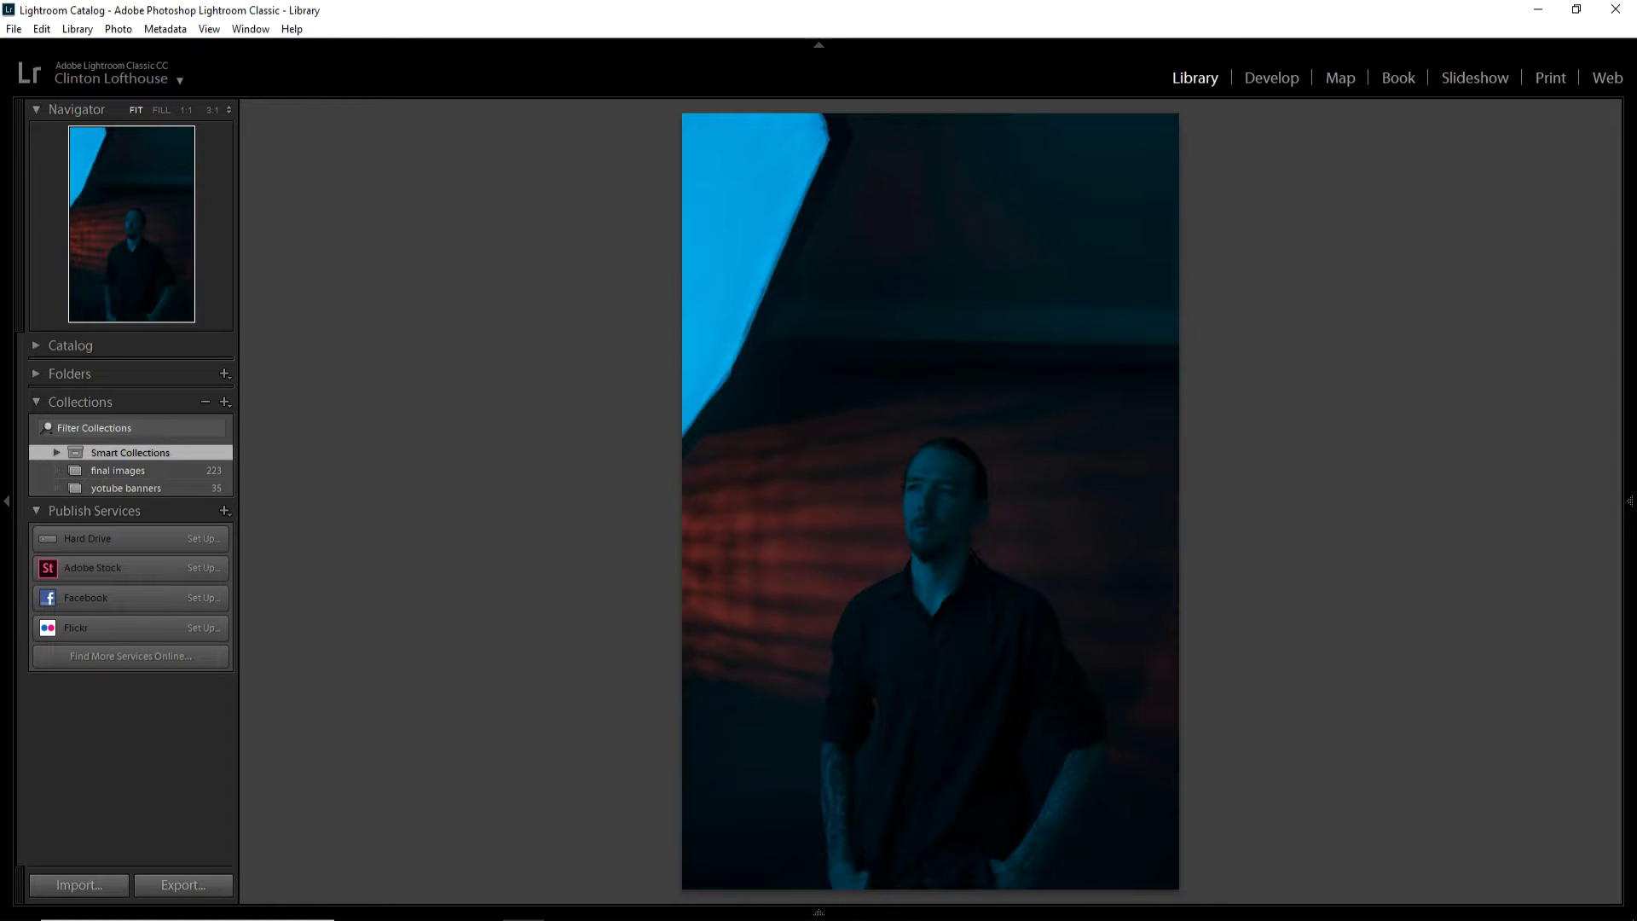
pyautogui.press('Right')
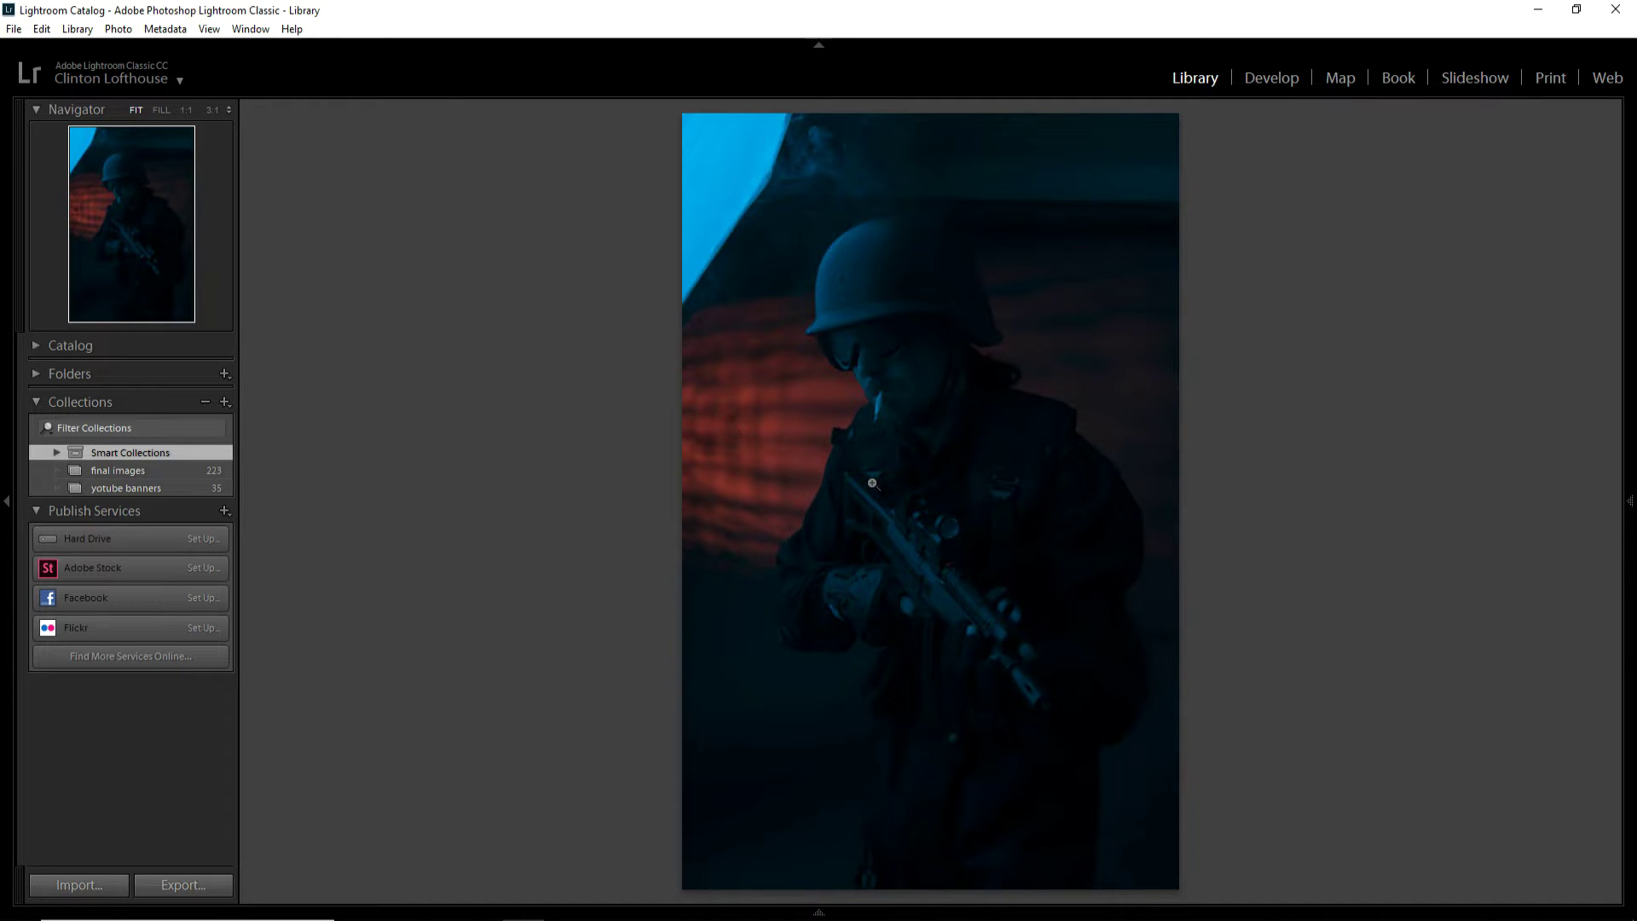
pyautogui.press('Right')
pyautogui.press('Left')
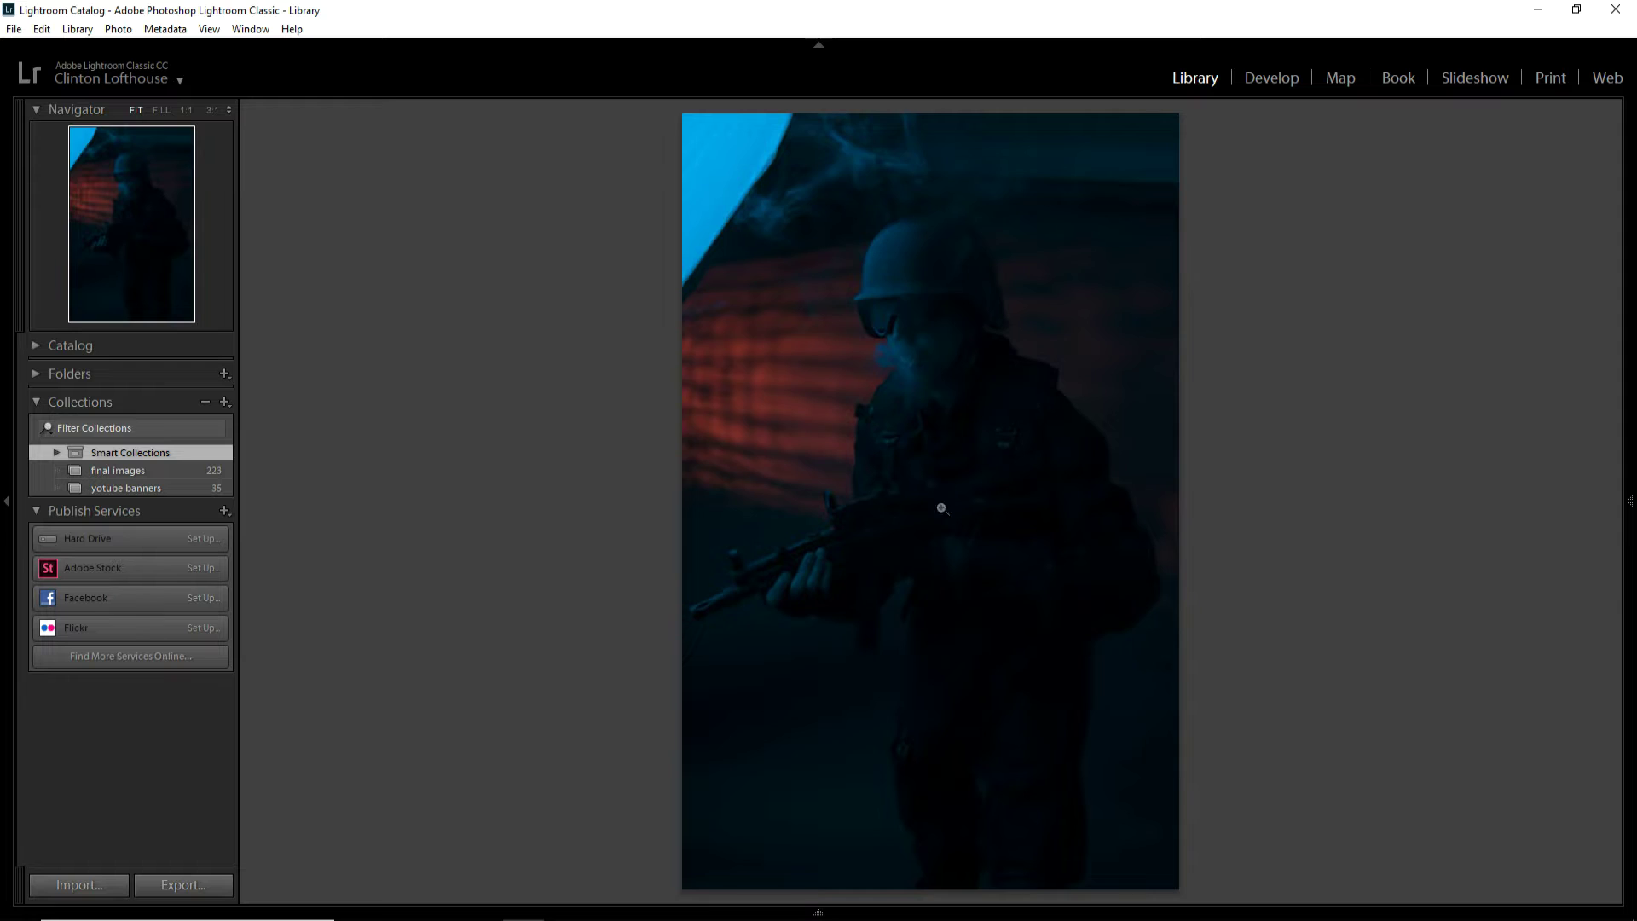
pyautogui.press('Right')
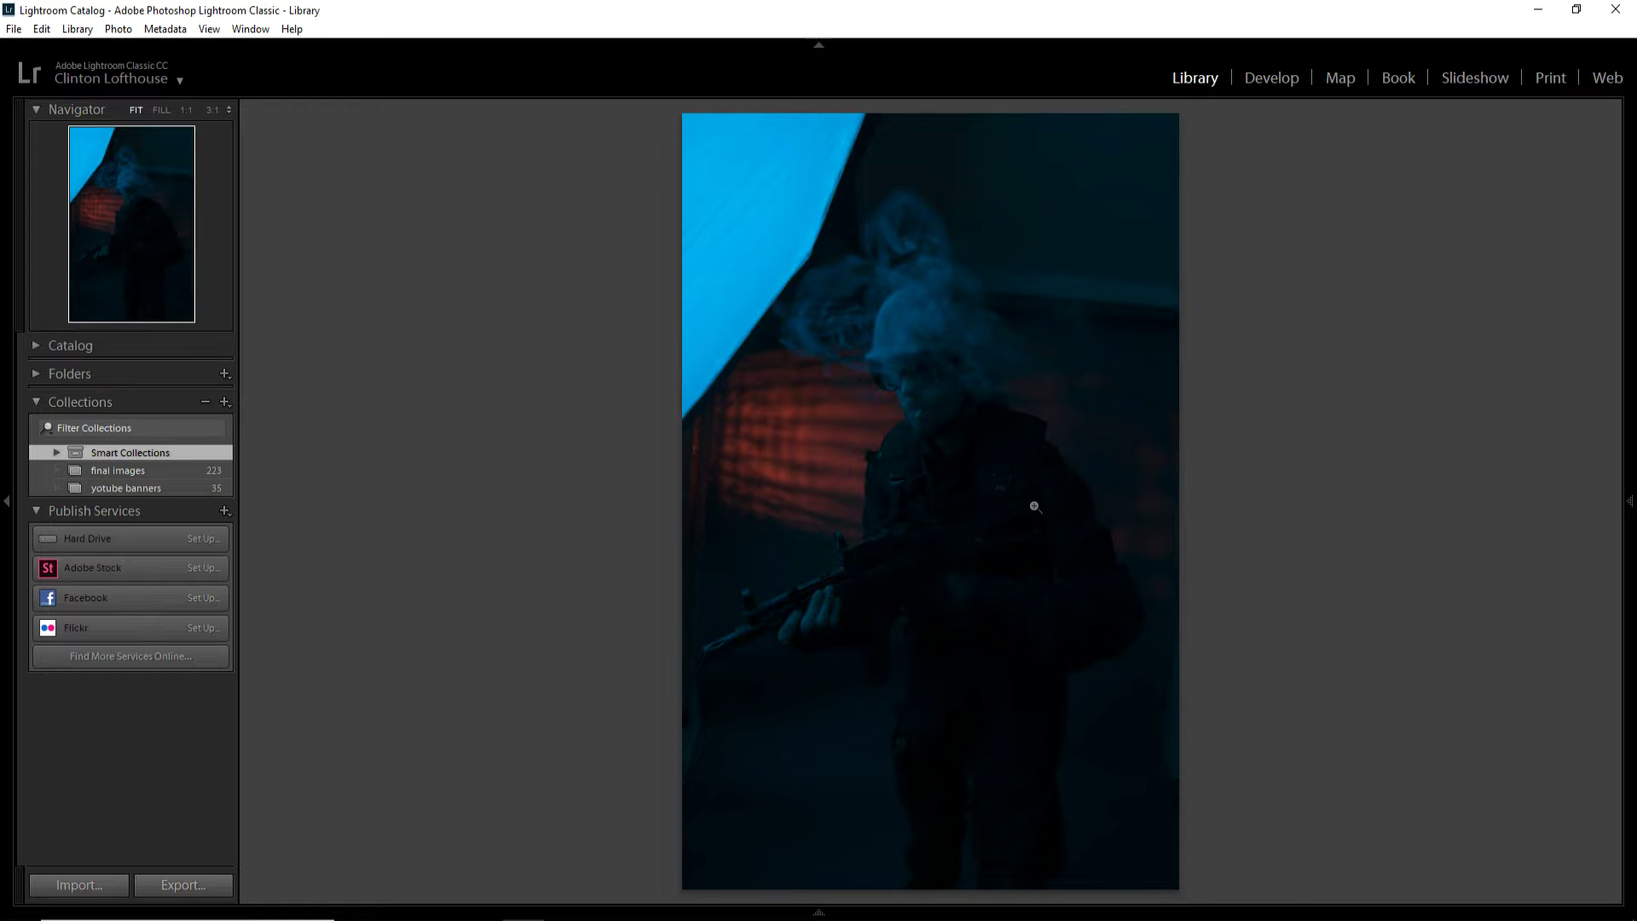
pyautogui.press('Right')
# - Browse the soldier photos, rotate the pistol shot upright, and view the pistol-aiming soldier
pyautogui.press('Right')
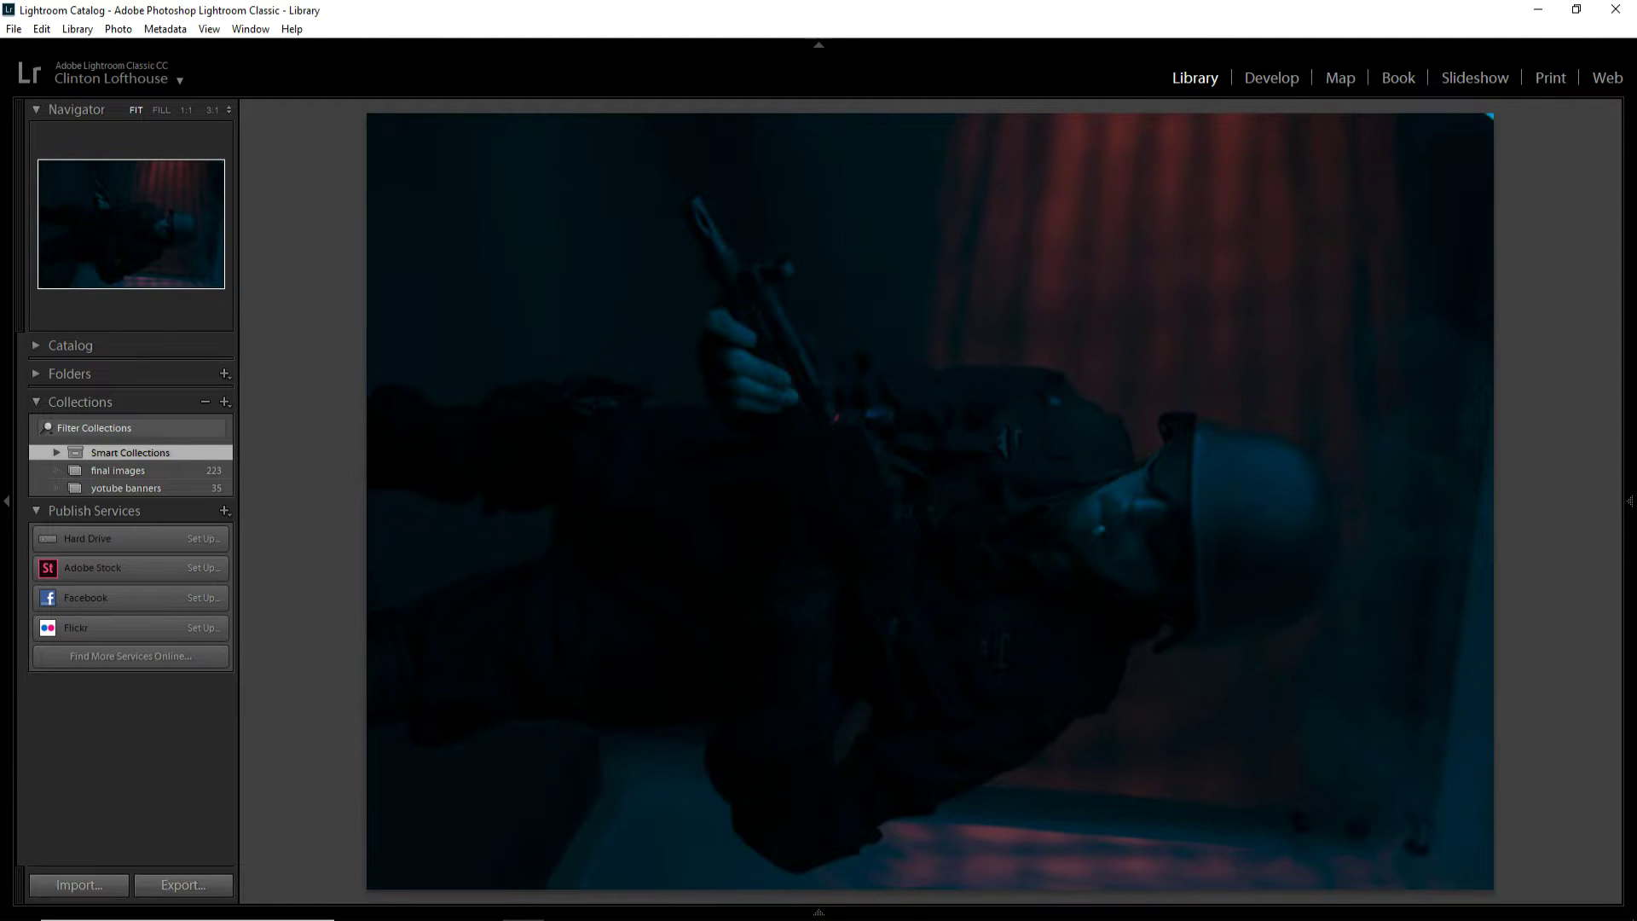
pyautogui.press('Right')
pyautogui.press('Right')
pyautogui.press('Right')
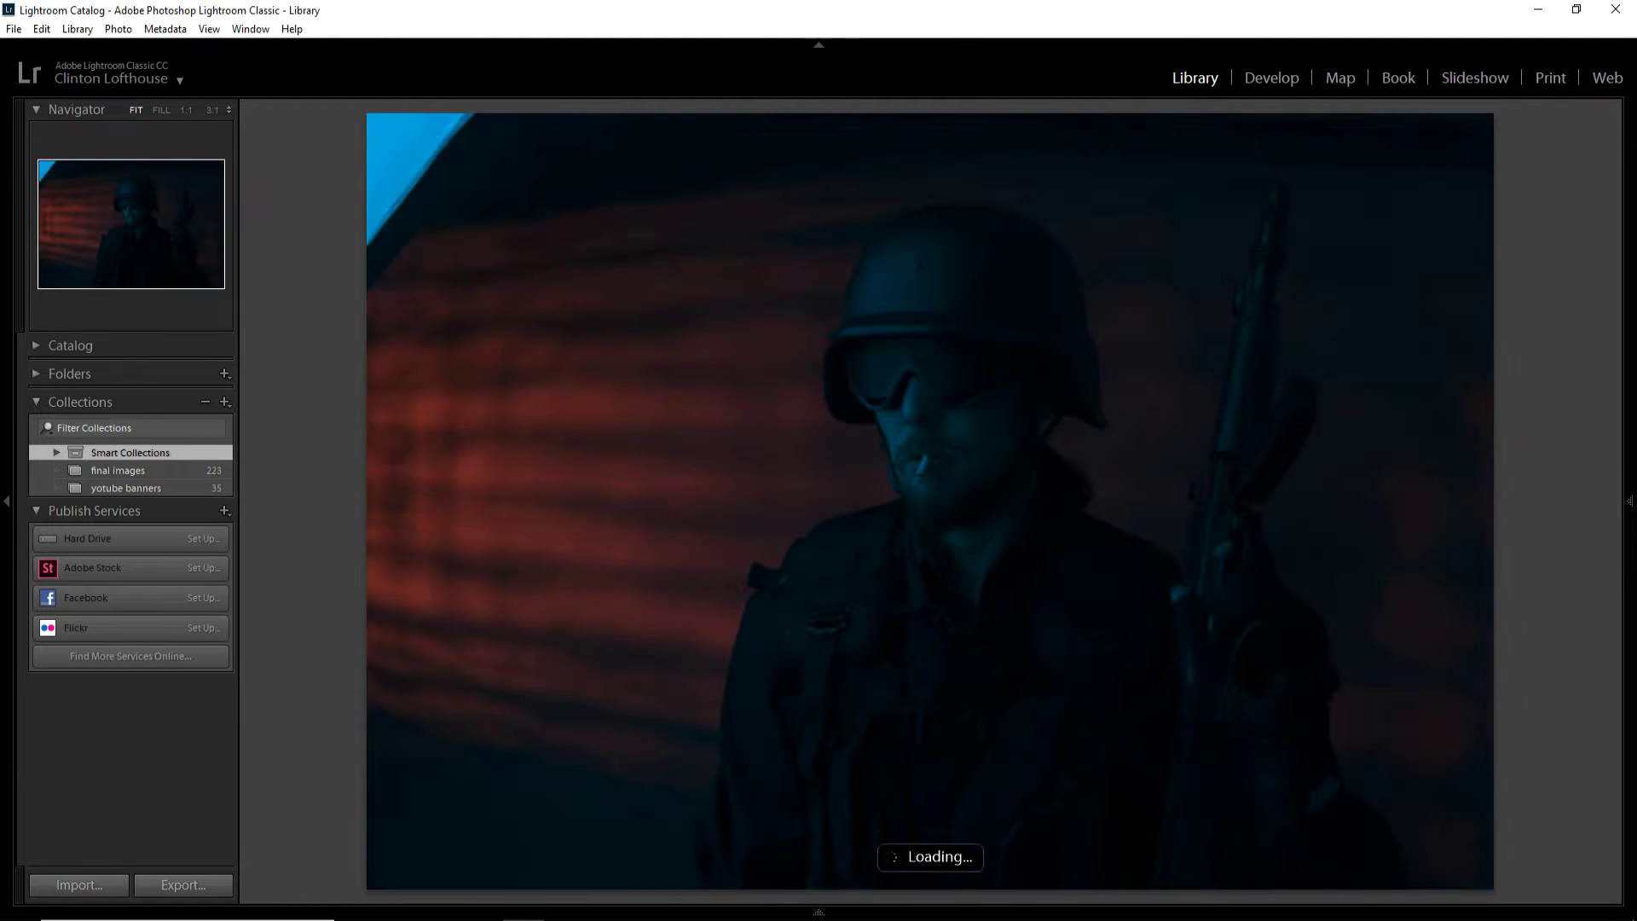
pyautogui.press('Right')
pyautogui.press('Left')
pyautogui.press('Right')
pyautogui.hotkey('ctrl', '[')
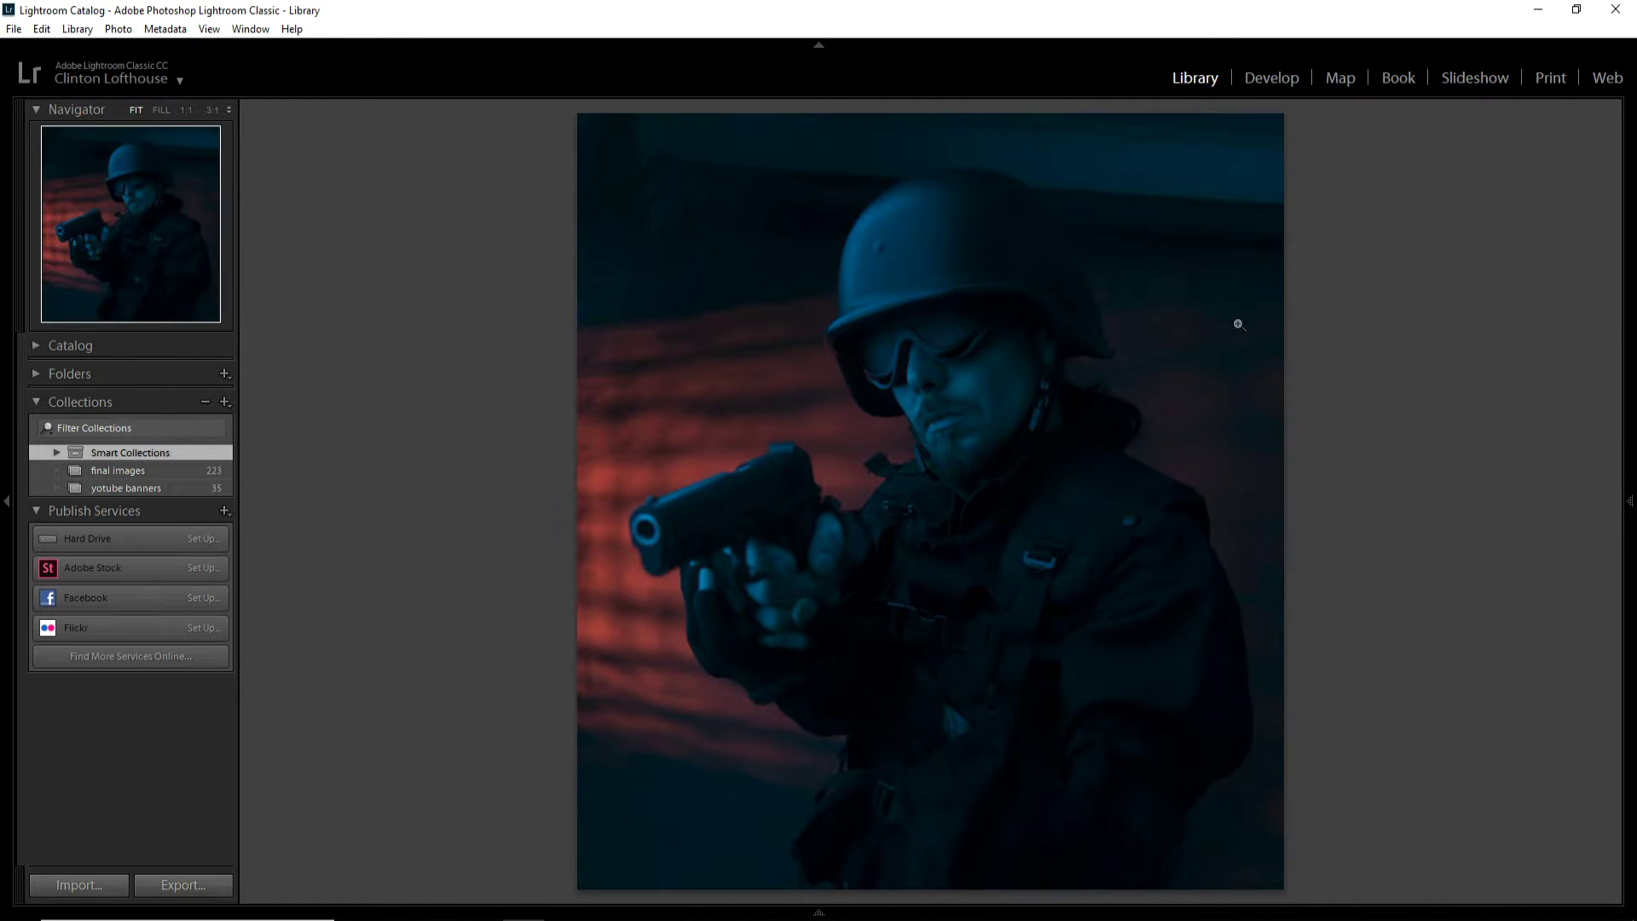
pyautogui.press('Right')
pyautogui.press('Right')
pyautogui.press('Right')
pyautogui.press('Right')
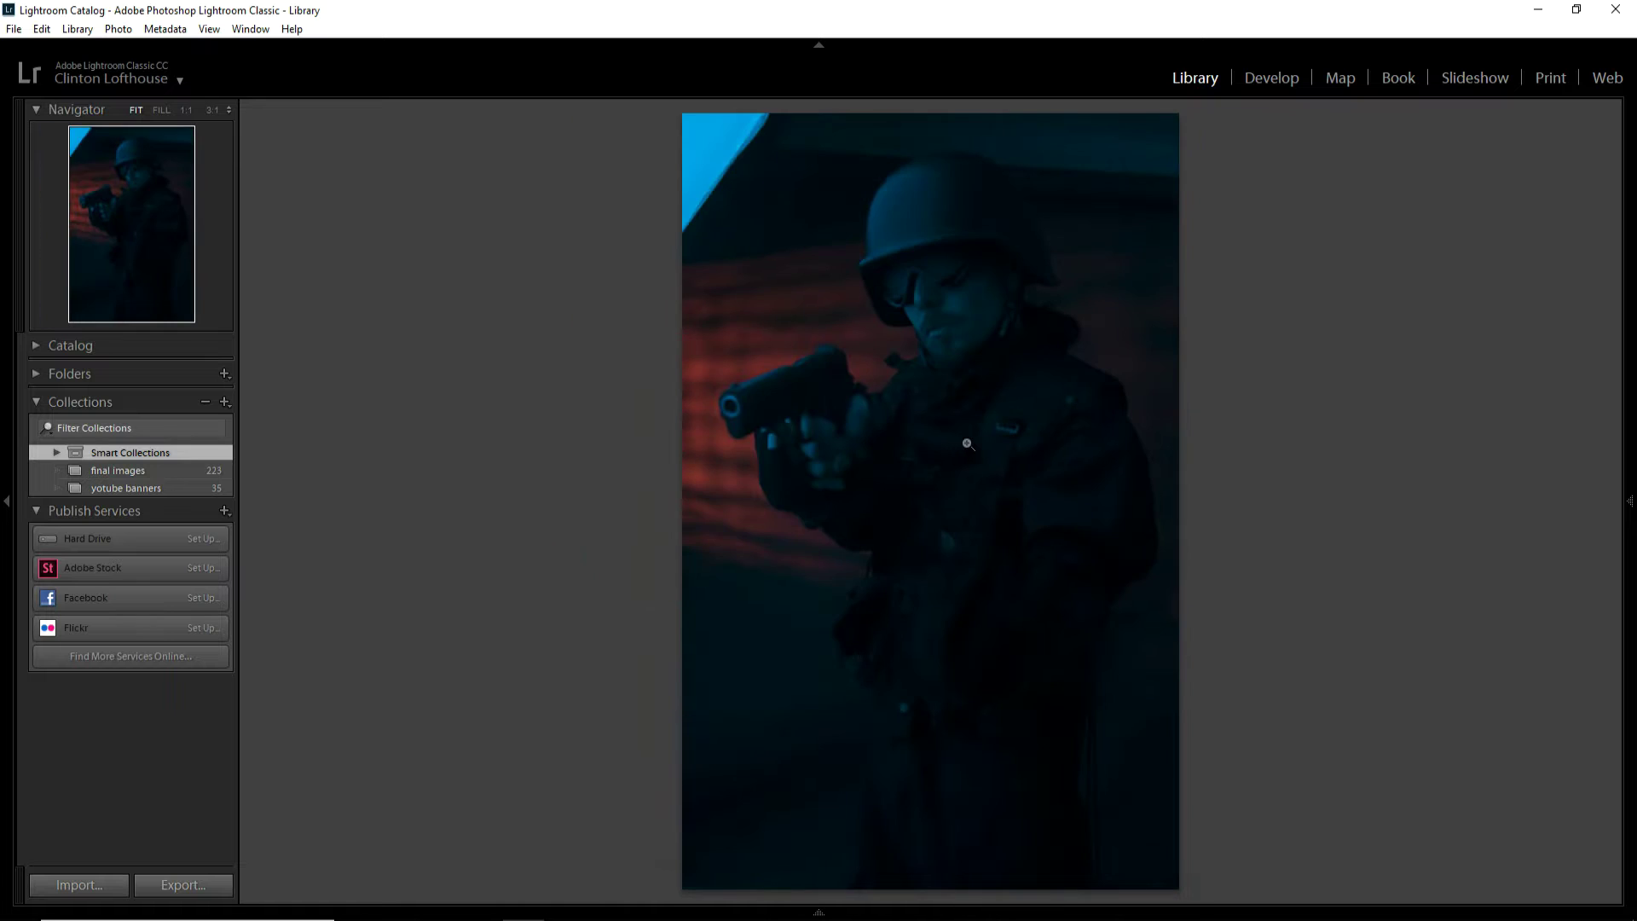
pyautogui.press('Right')
pyautogui.press('Right')
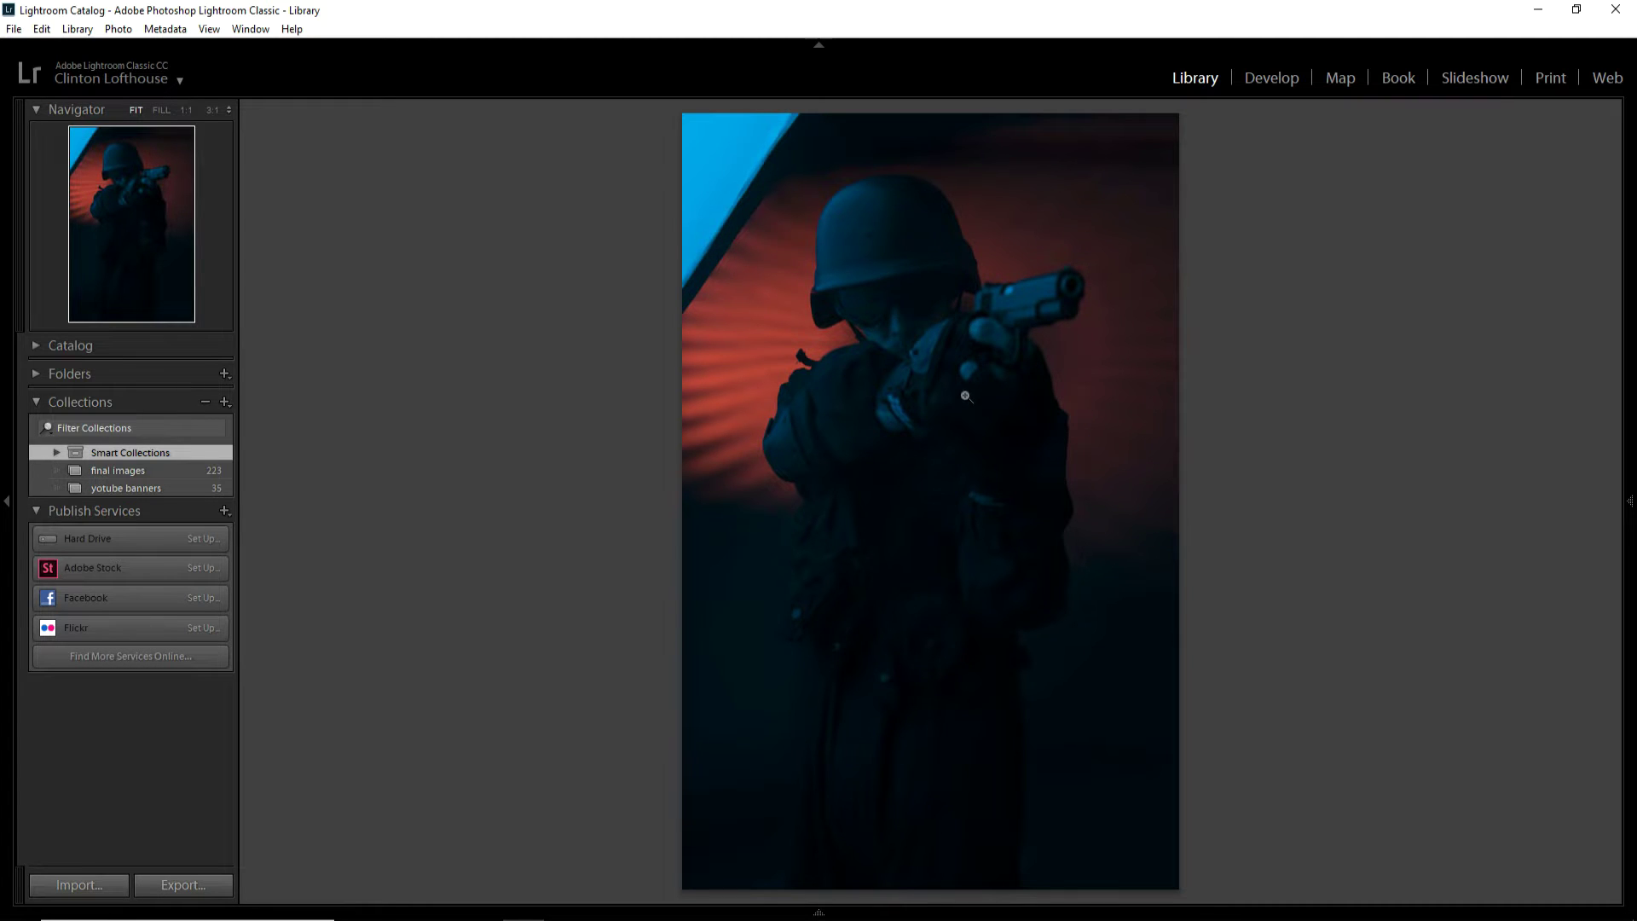
# - Advance through the next soldier shots, past the BLASTER poster, toward the rifle photo
pyautogui.press('Right')
pyautogui.press('Right')
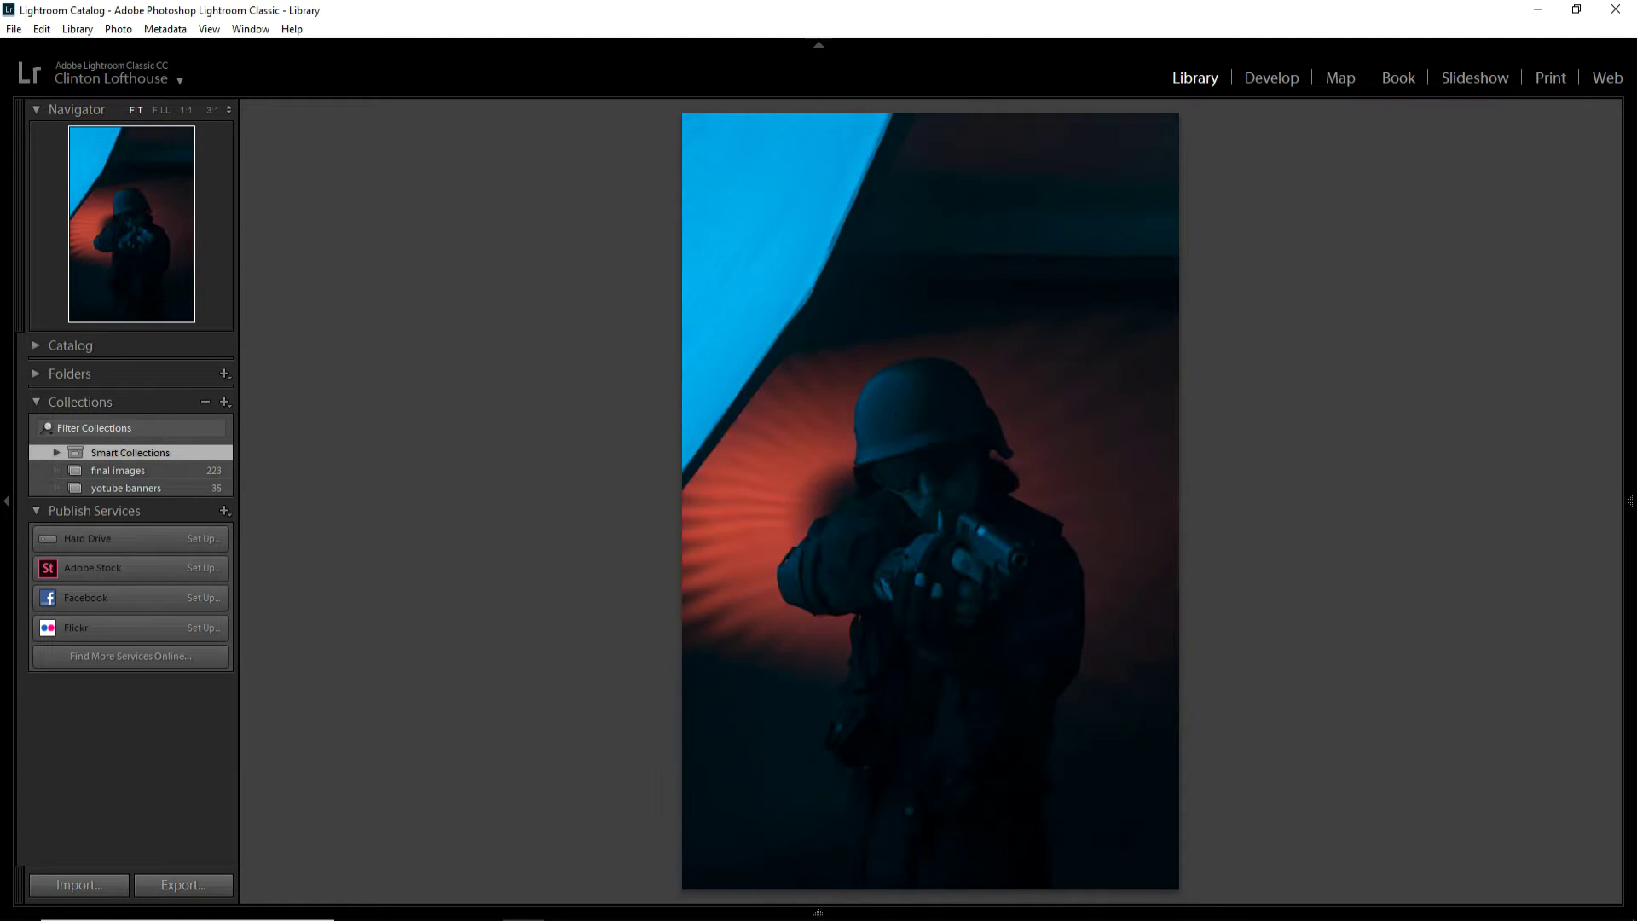
pyautogui.press('Right')
pyautogui.press('Right')
pyautogui.press('Right')
pyautogui.press('Right')
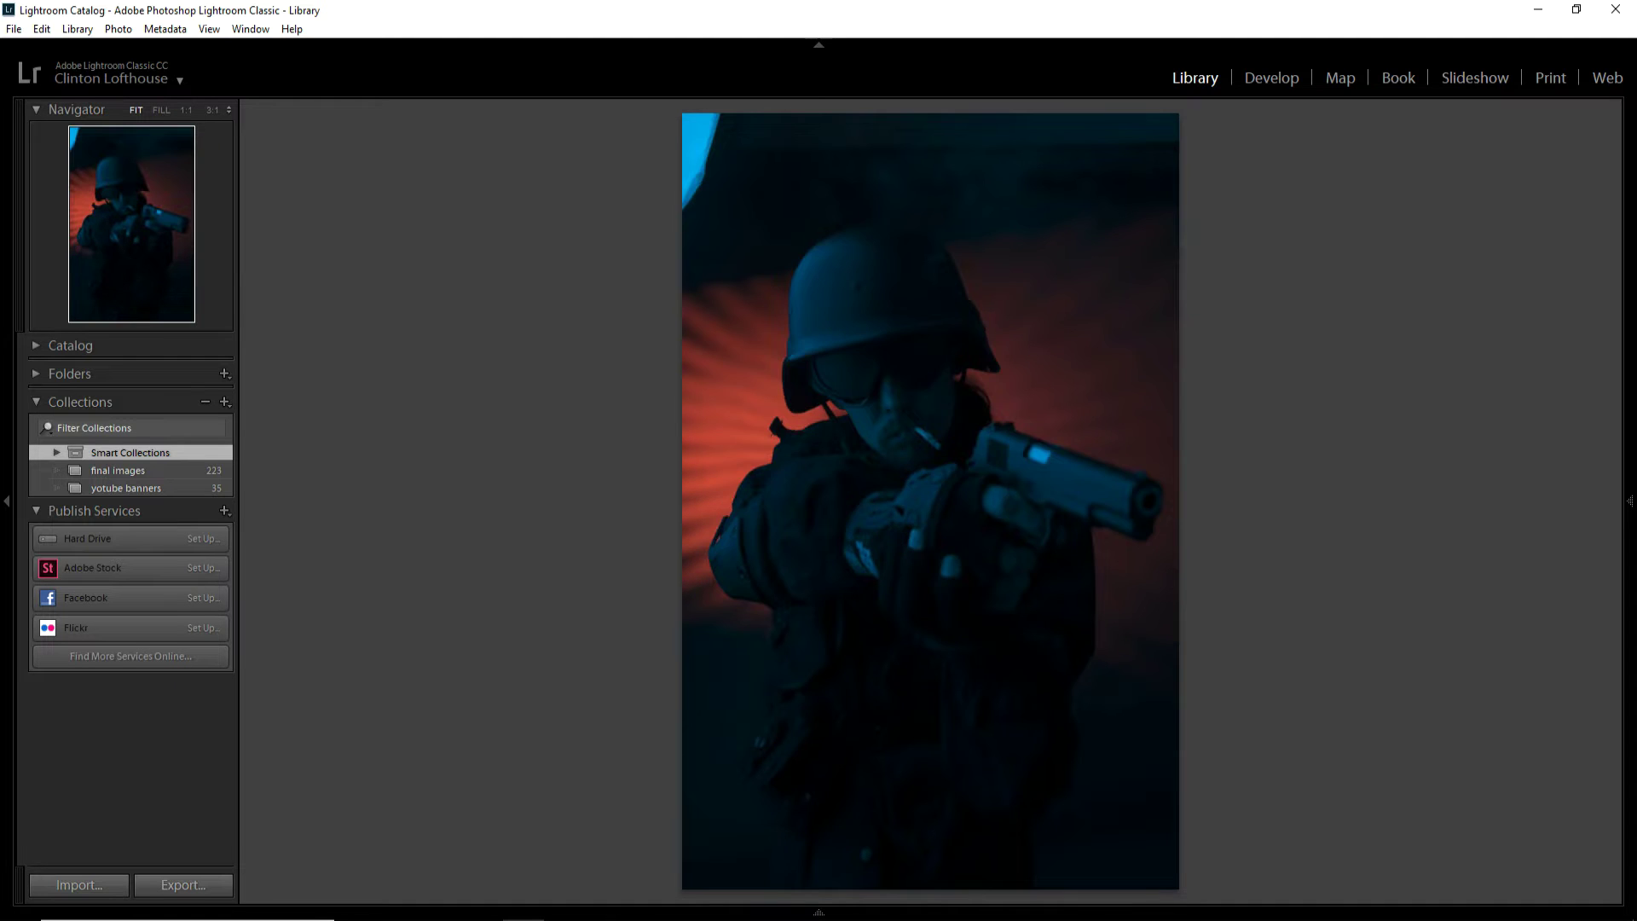
pyautogui.press('Right')
pyautogui.press('Right')
pyautogui.press('Right')
pyautogui.press('Right')
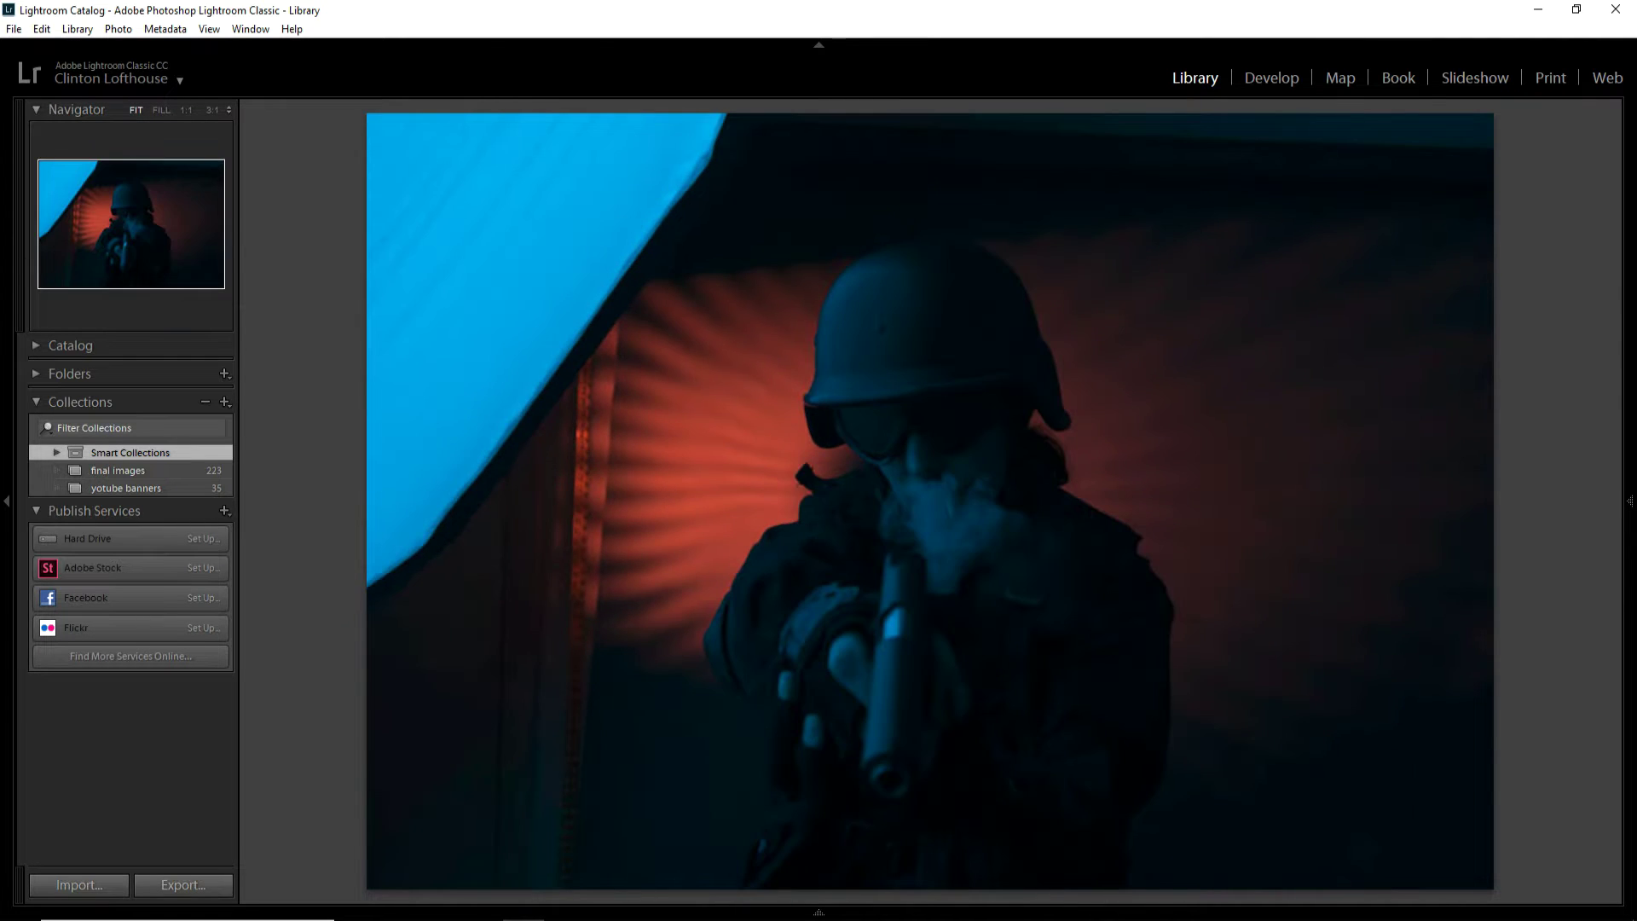
pyautogui.press('Right')
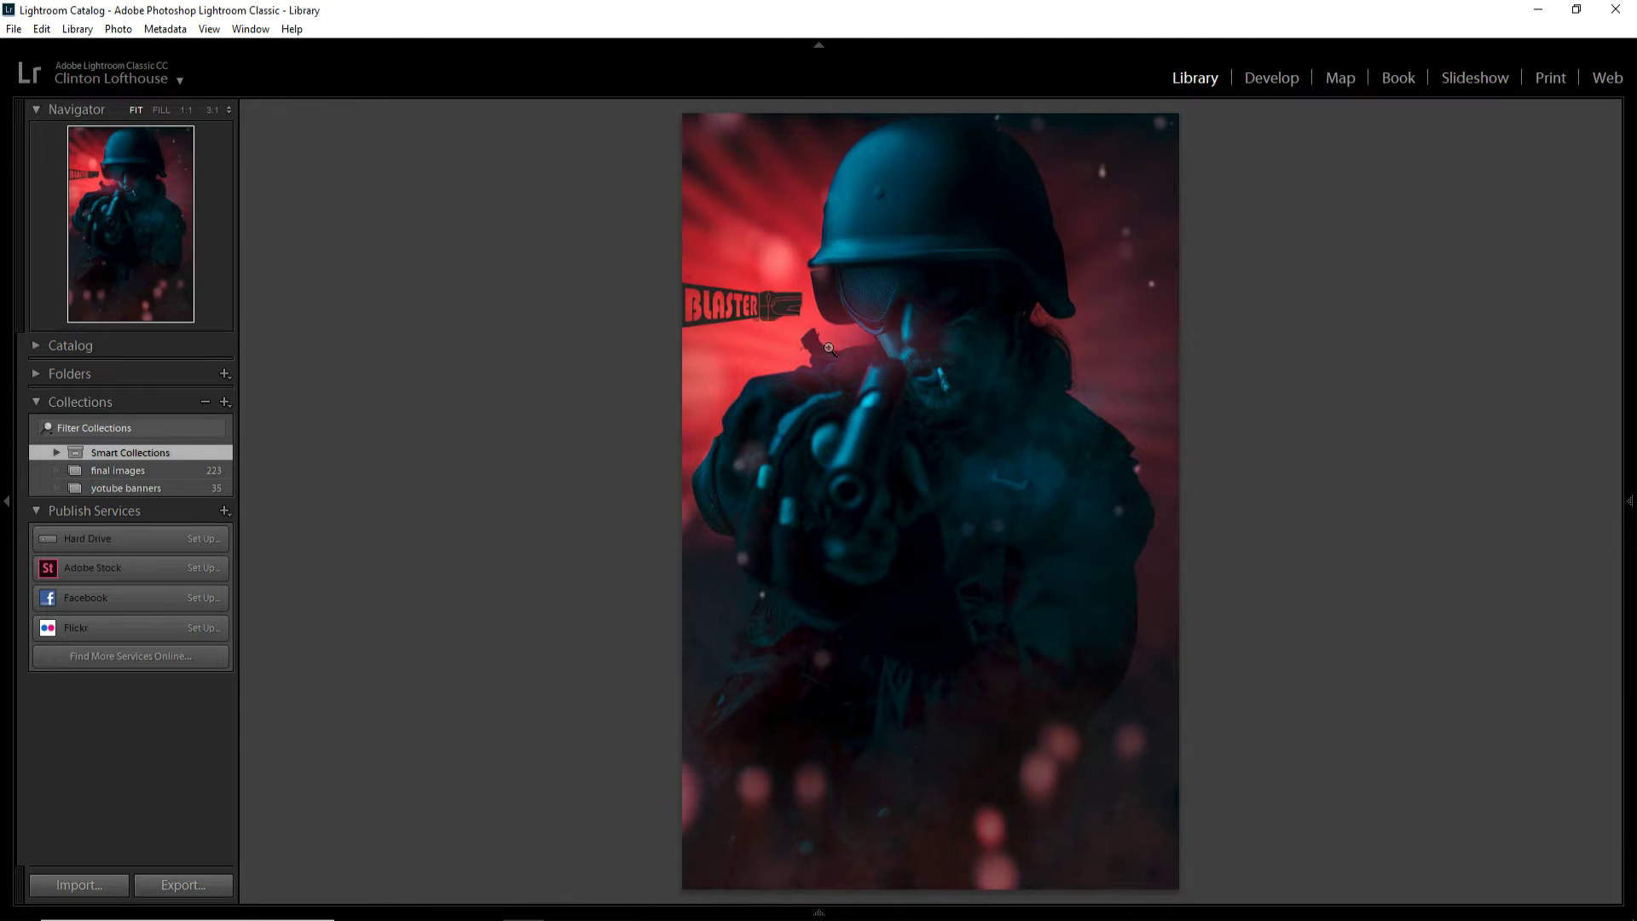
pyautogui.press('Right')
pyautogui.press('Right')
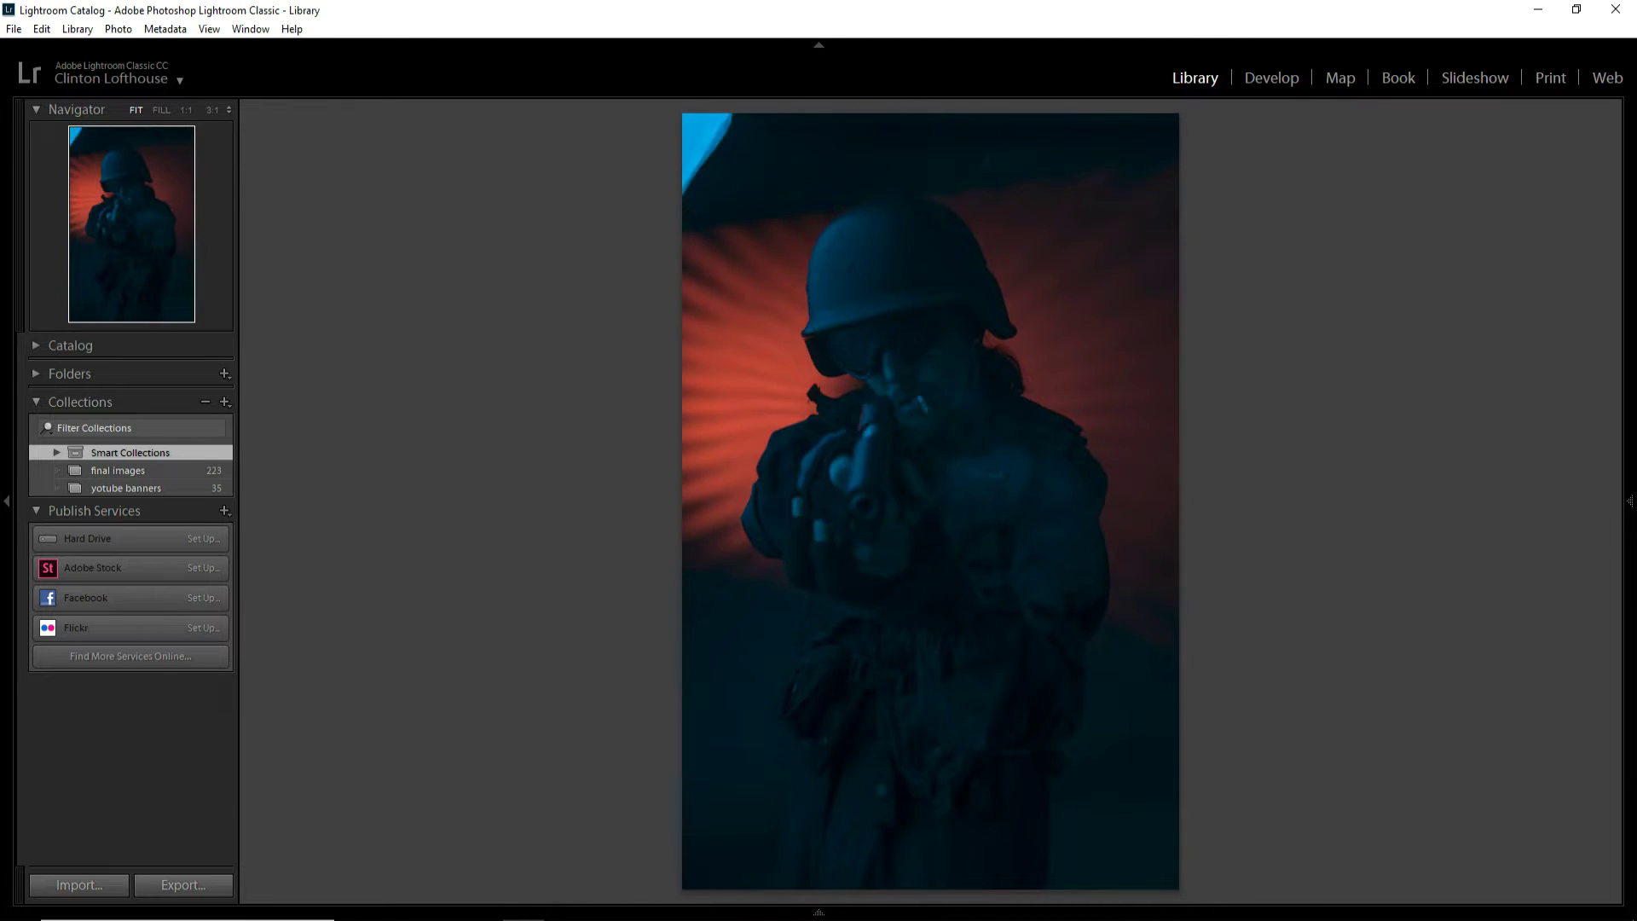
pyautogui.press('Right')
pyautogui.press('Right')
pyautogui.press('Right')
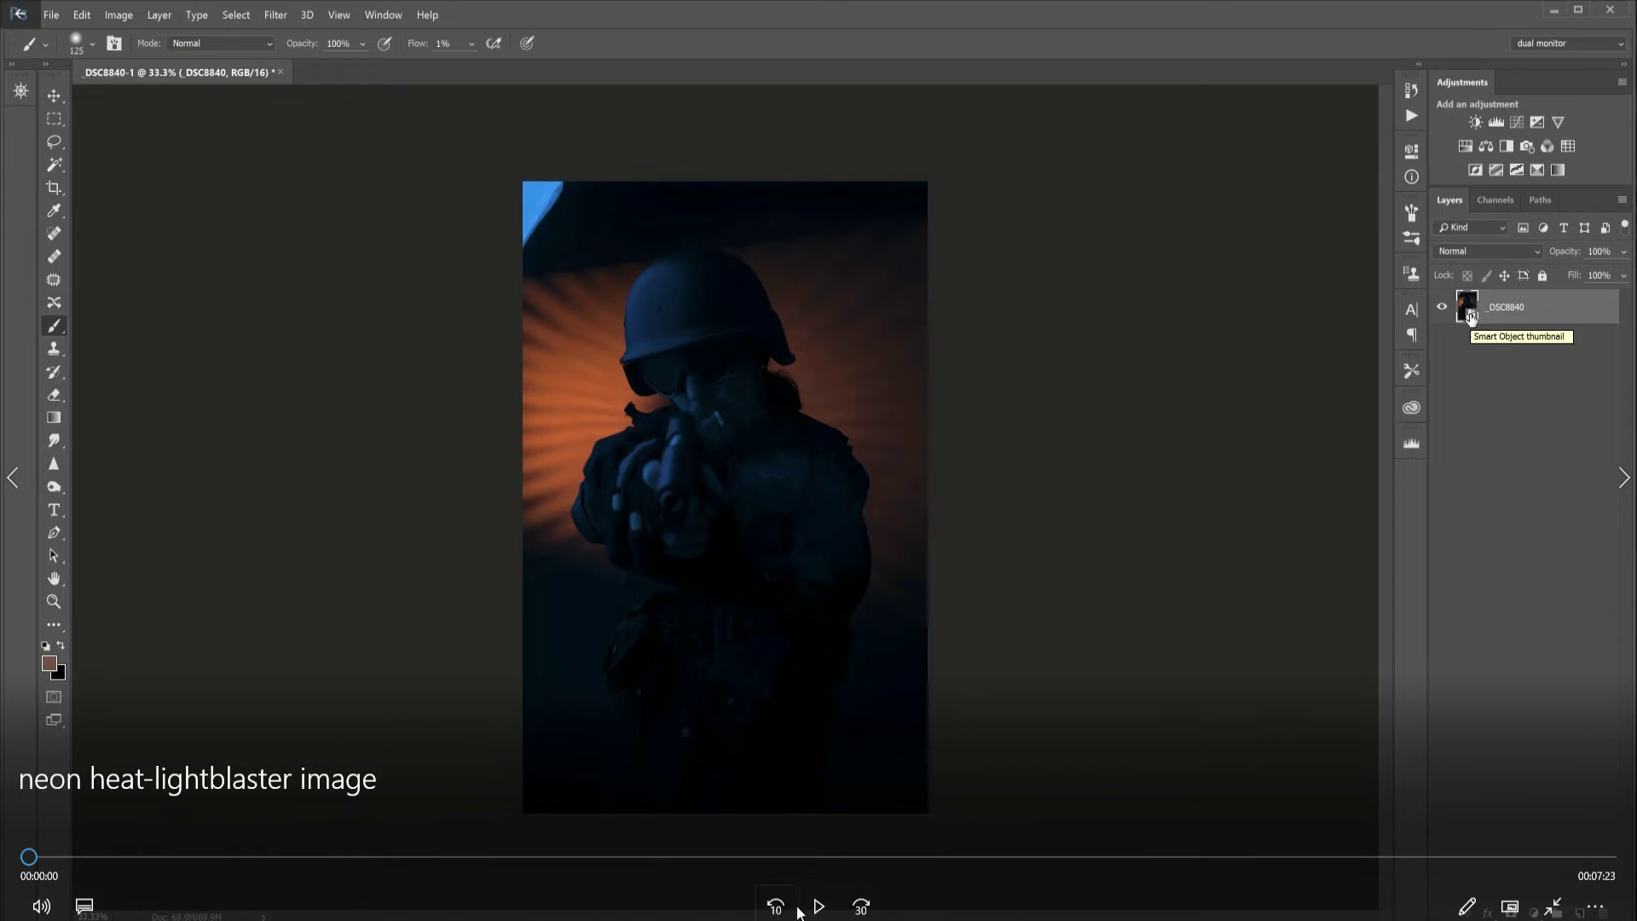
# - Play the speed-edit video, pause at the Camera Raw exposure settings, then continue playback
pyautogui.click(818, 908)
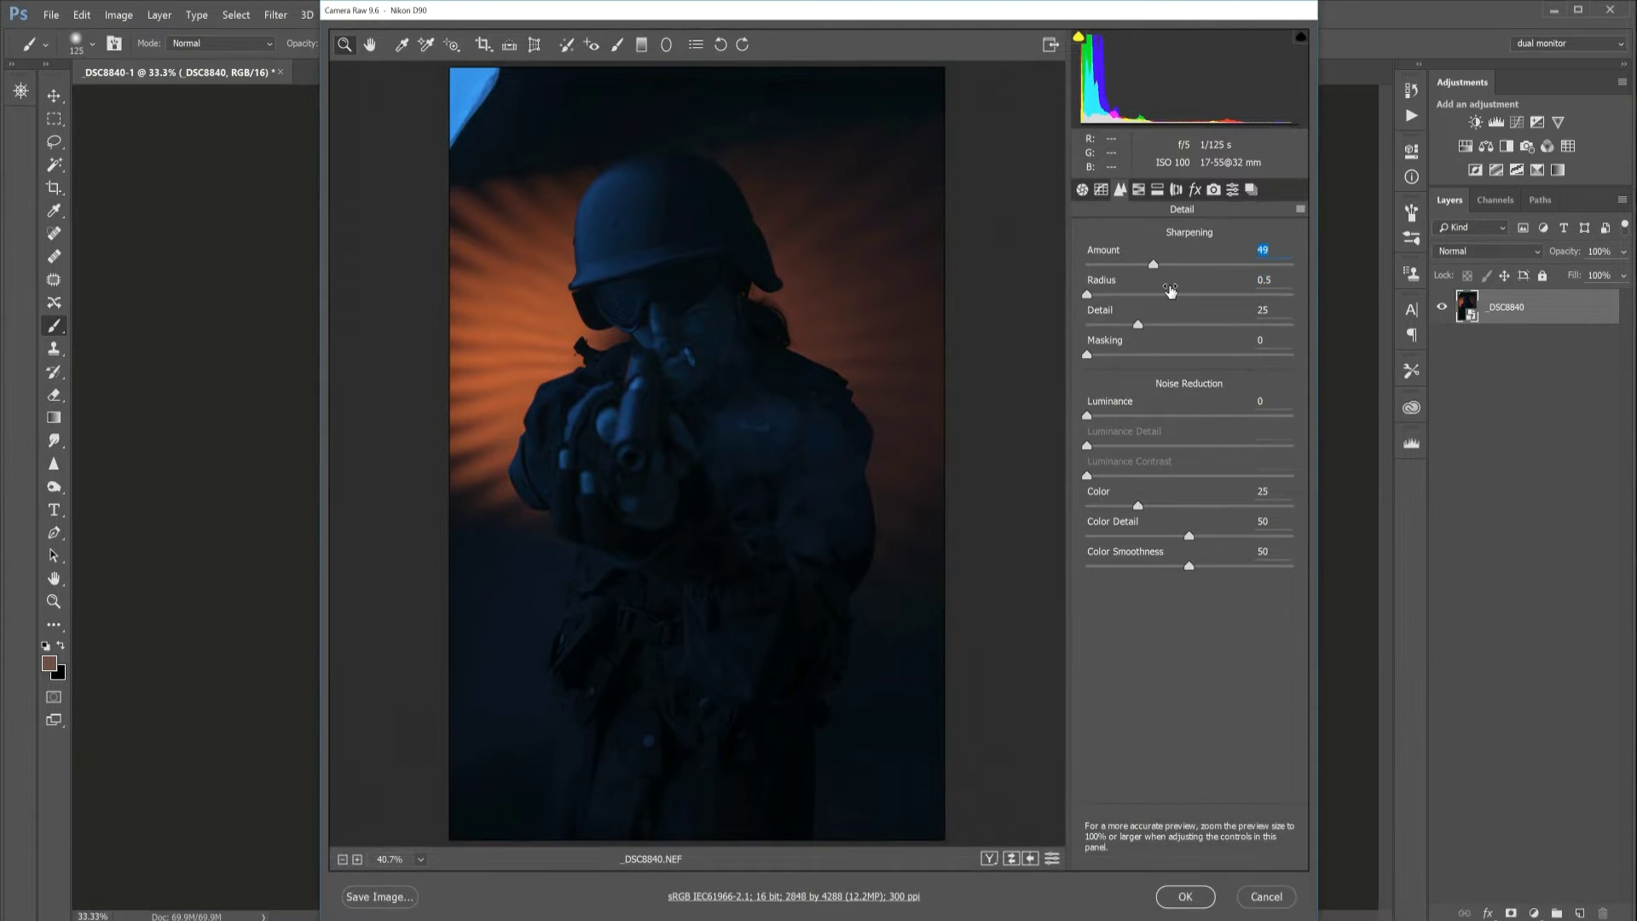
pyautogui.moveTo(814, 911)
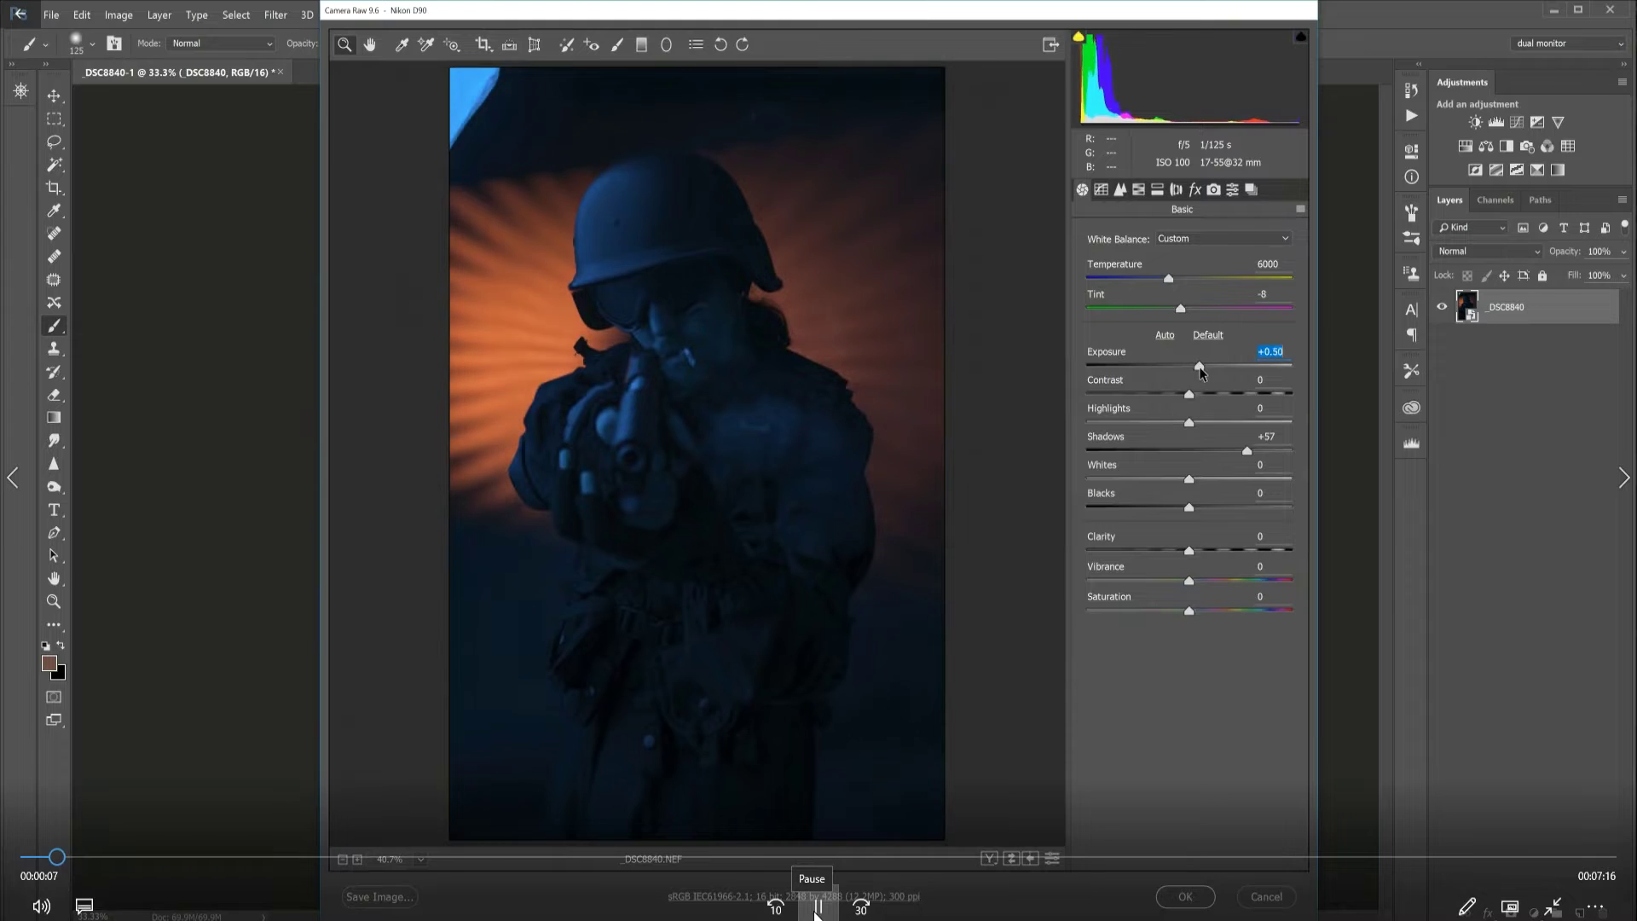
pyautogui.click(814, 911)
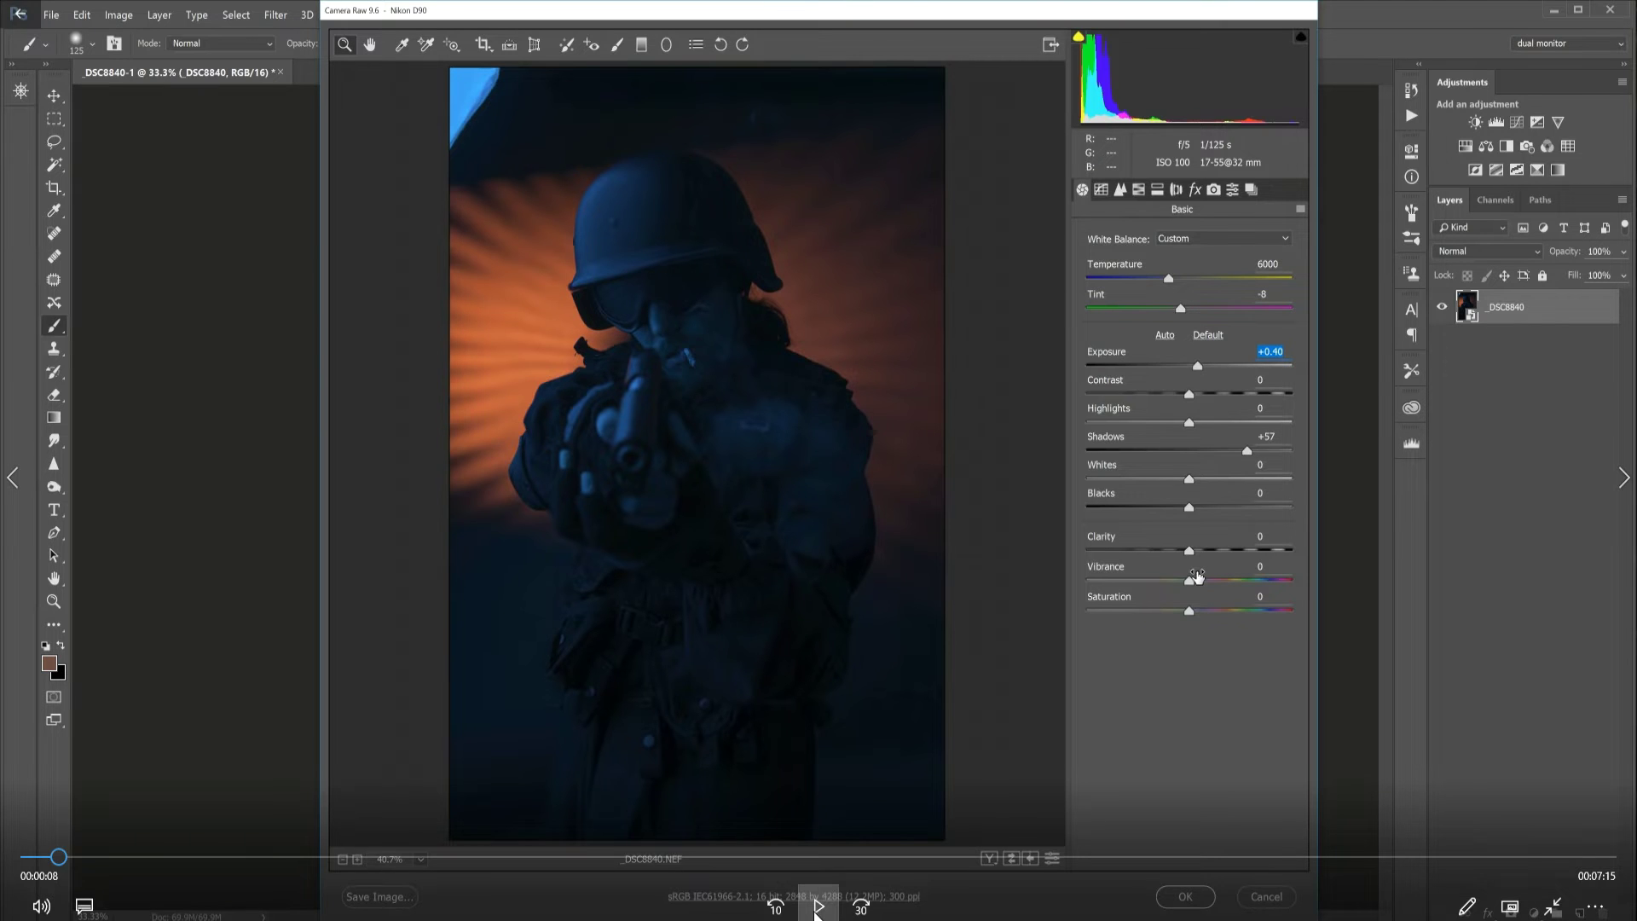
pyautogui.click(817, 906)
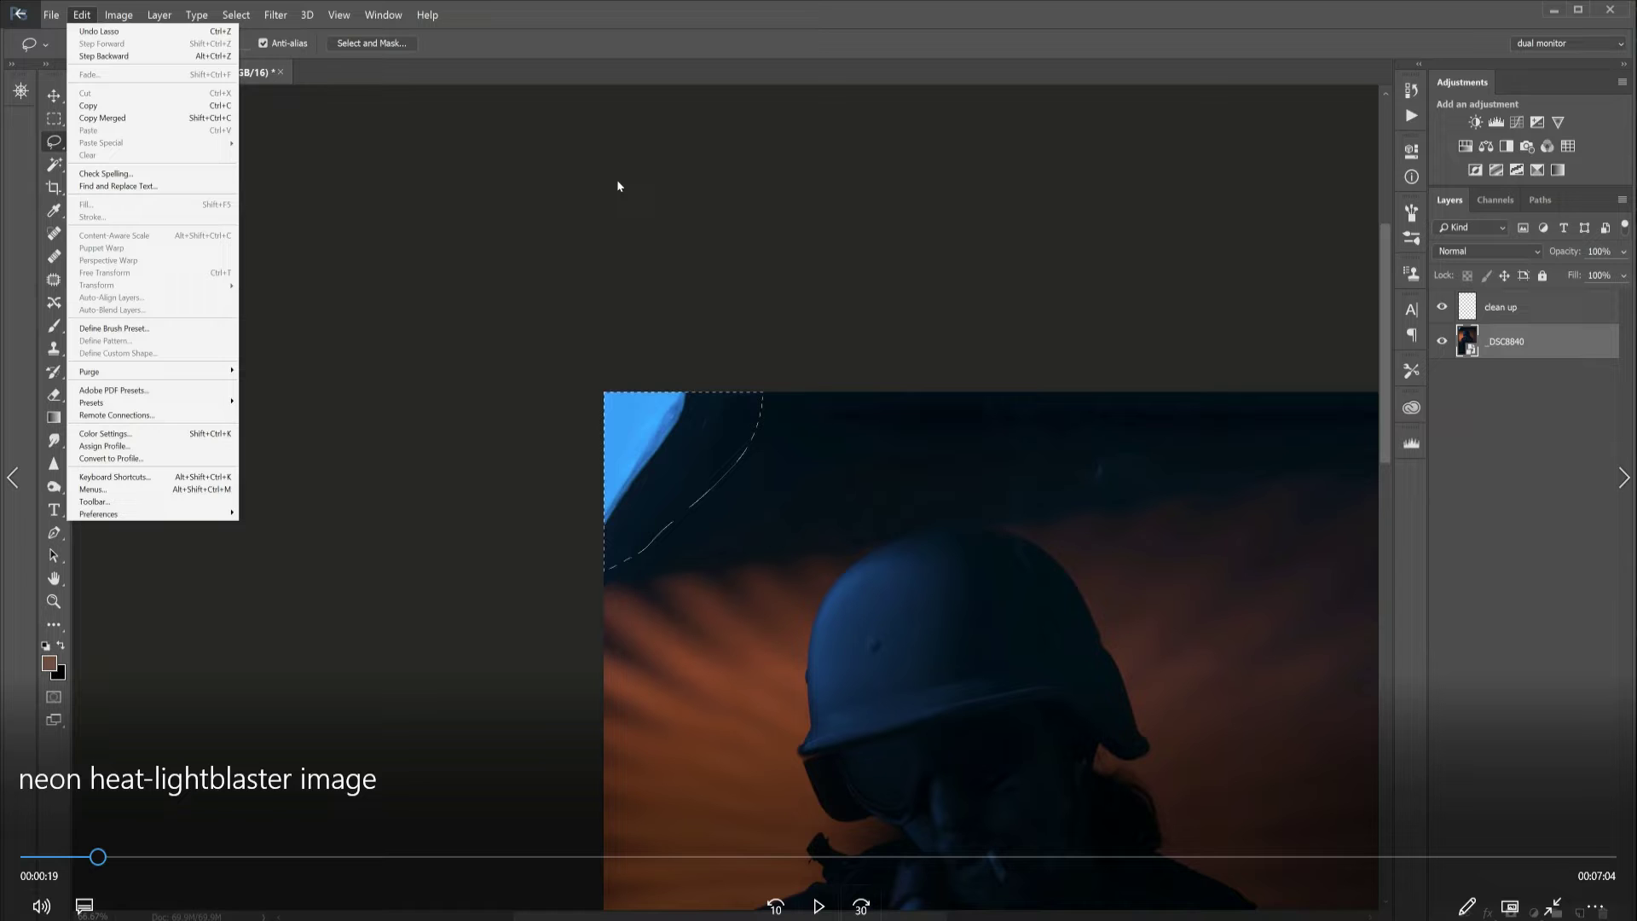
# - Resume the tutorial after the blue-corner cleanup on the clean up layer
pyautogui.click(818, 907)
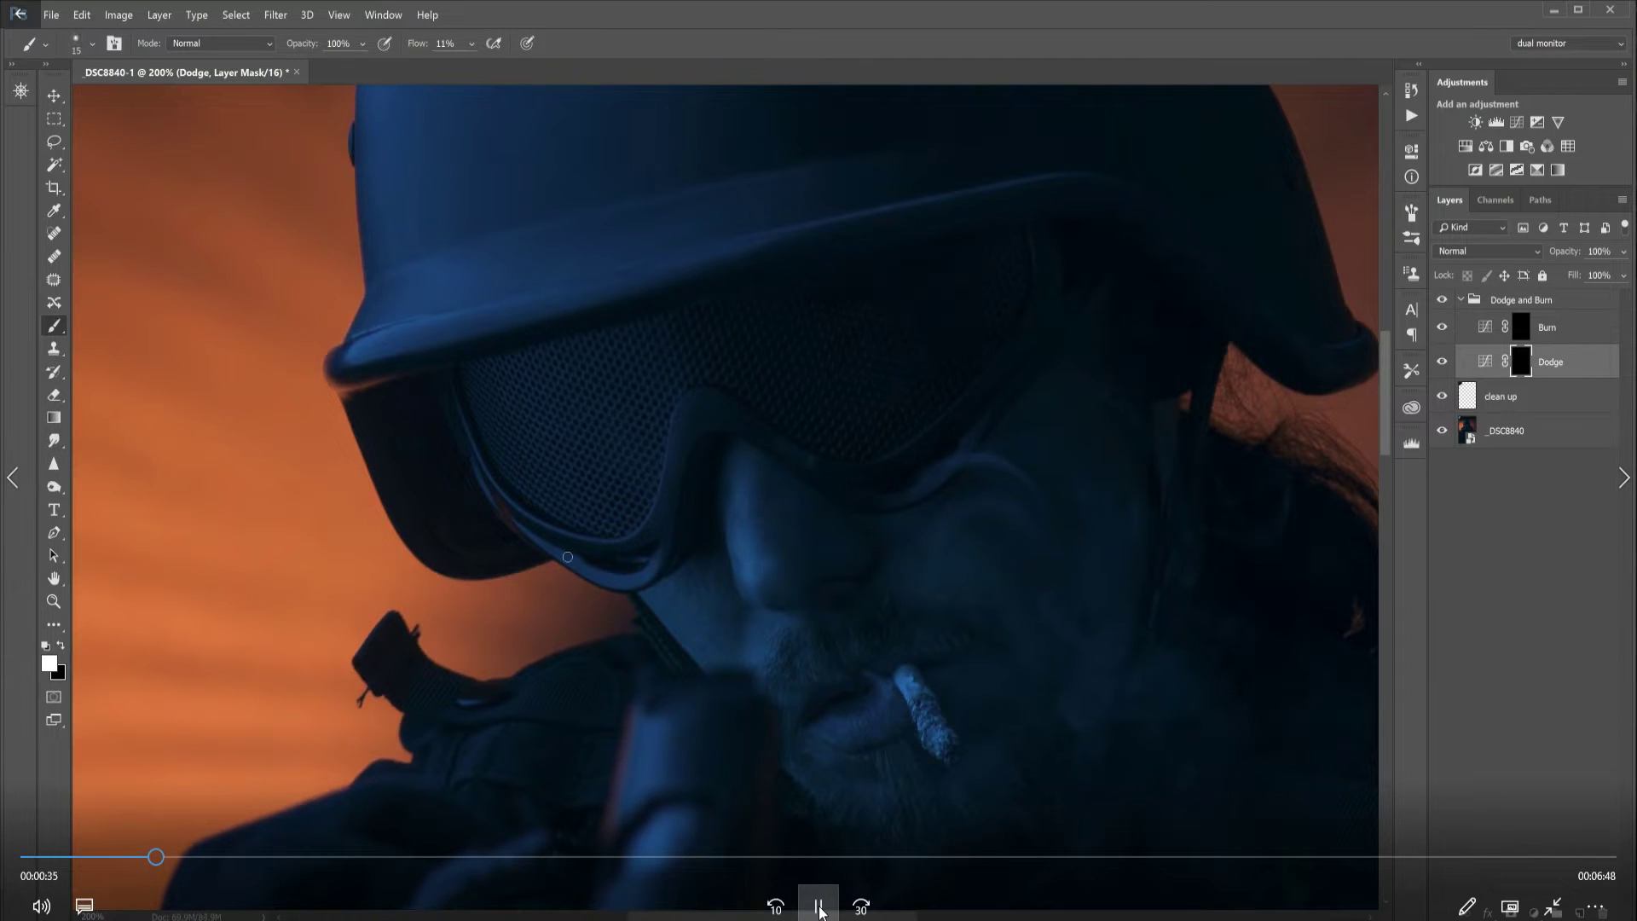
# - Pause the tutorial during the dodging on the Dodge layer, then resume playback
pyautogui.click(818, 907)
pyautogui.click(820, 906)
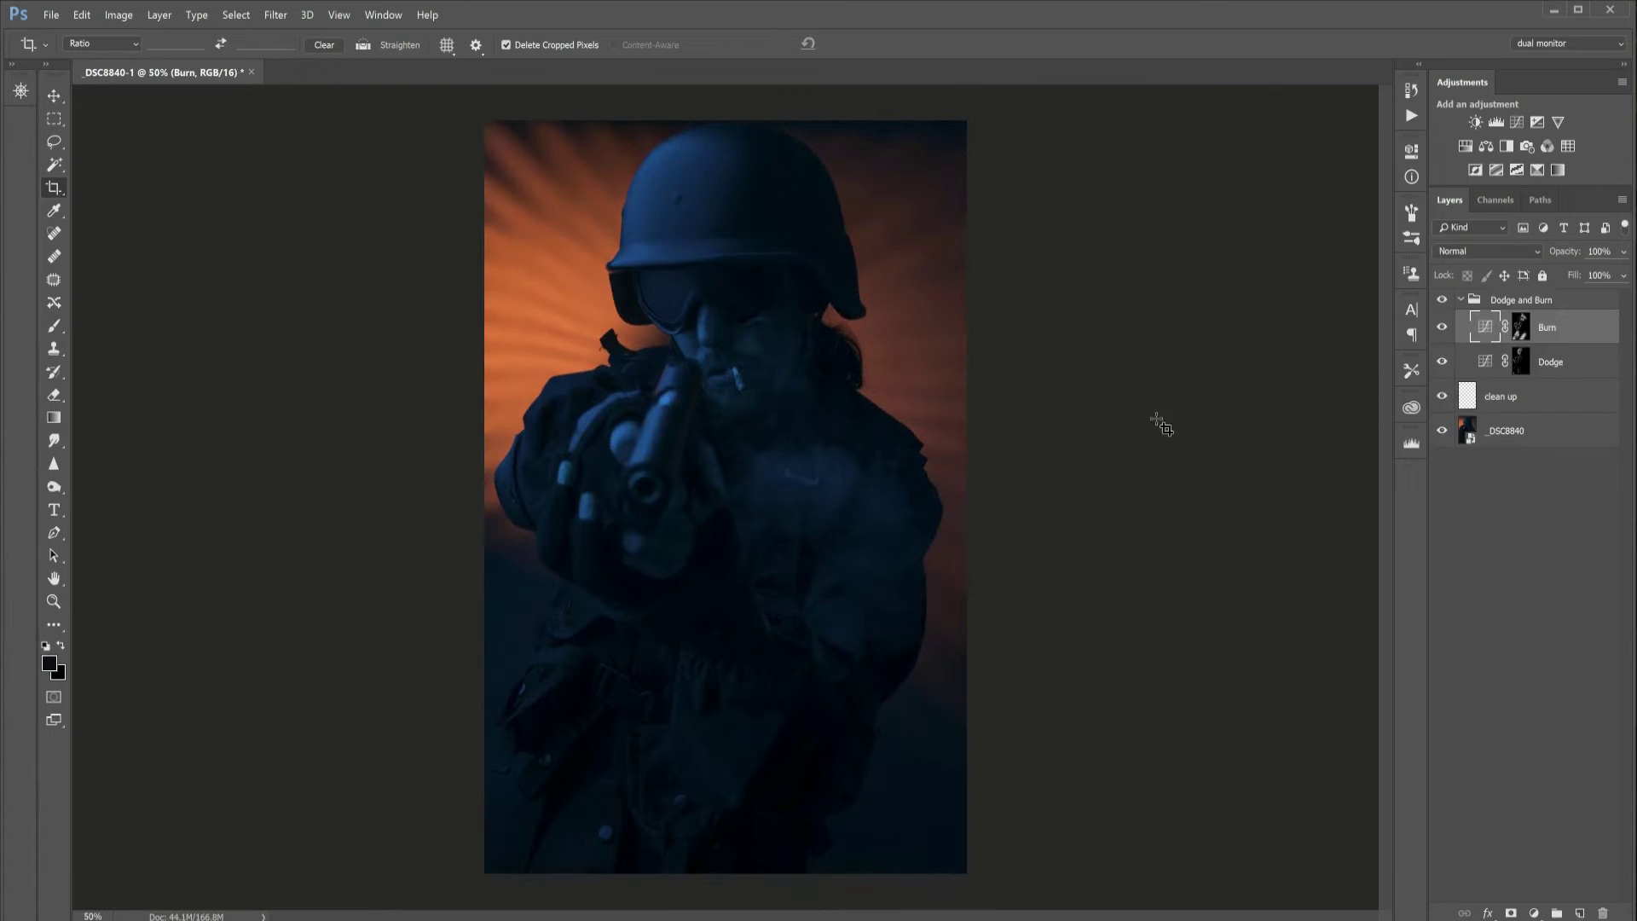
# - Pause the tutorial after the Dodge and Burn group duplication, then resume playback
pyautogui.moveTo(980, 574)
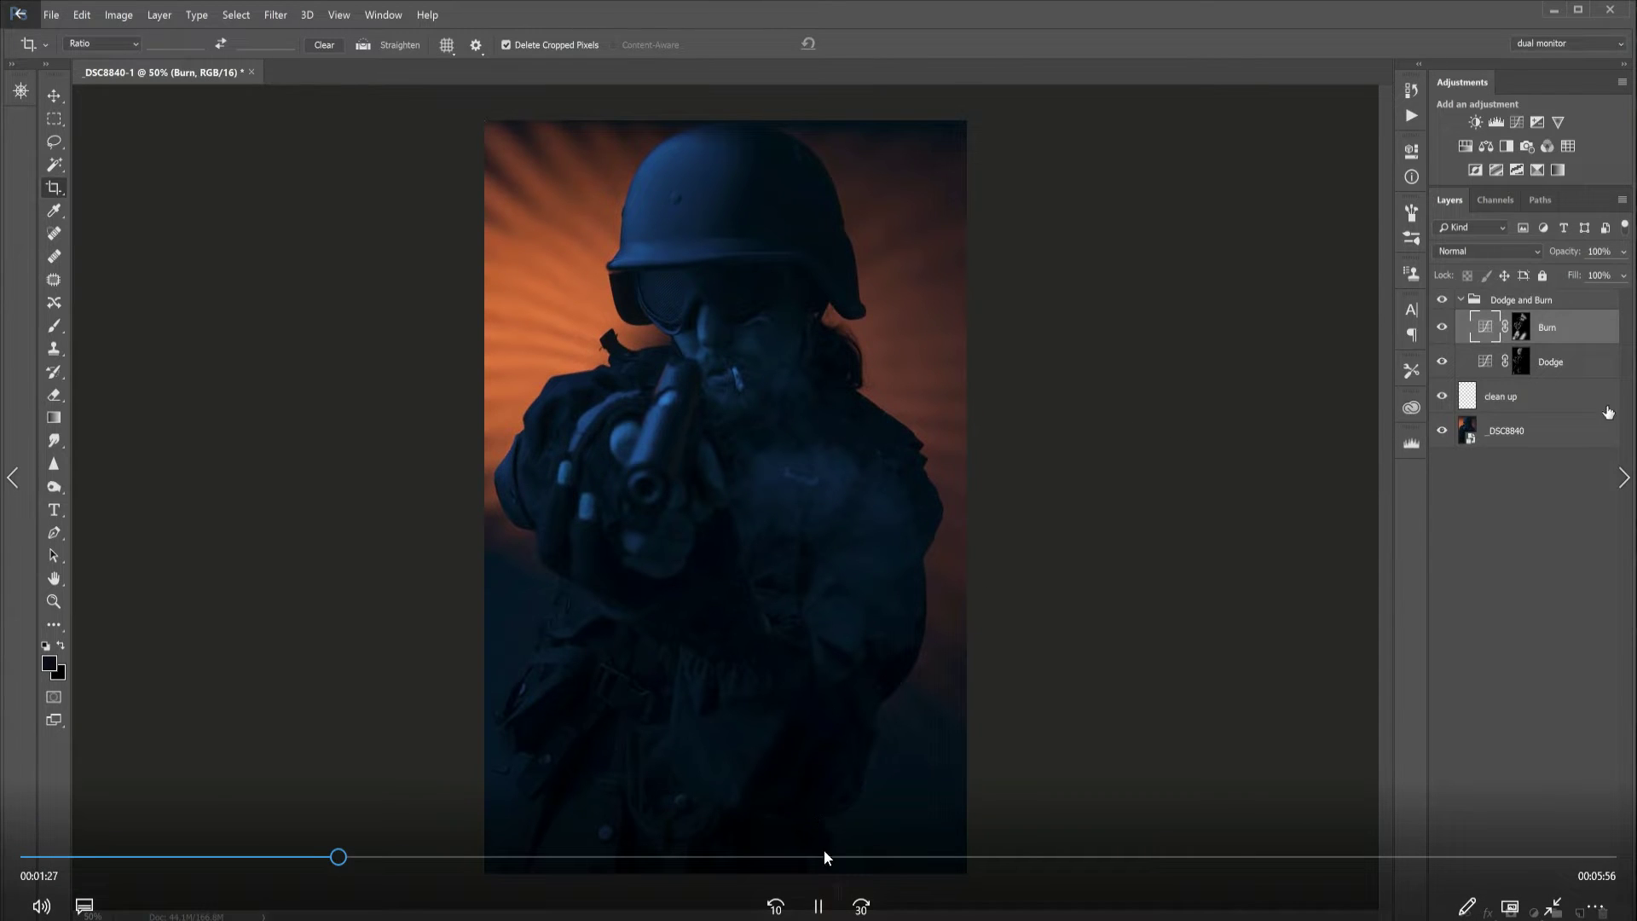
pyautogui.click(817, 905)
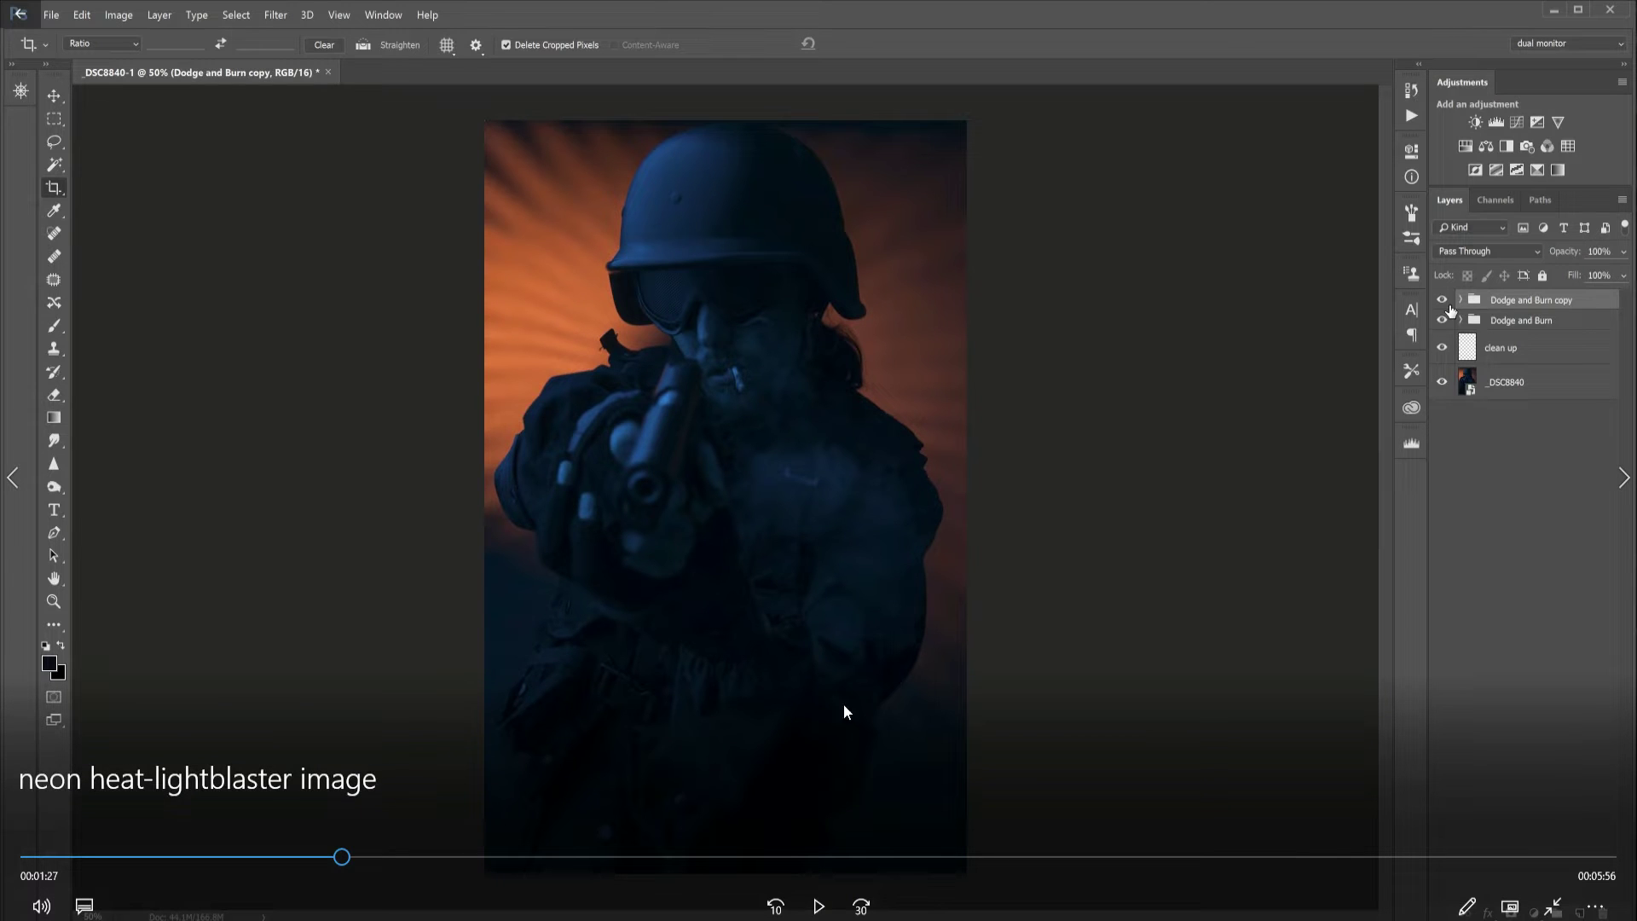
pyautogui.click(818, 906)
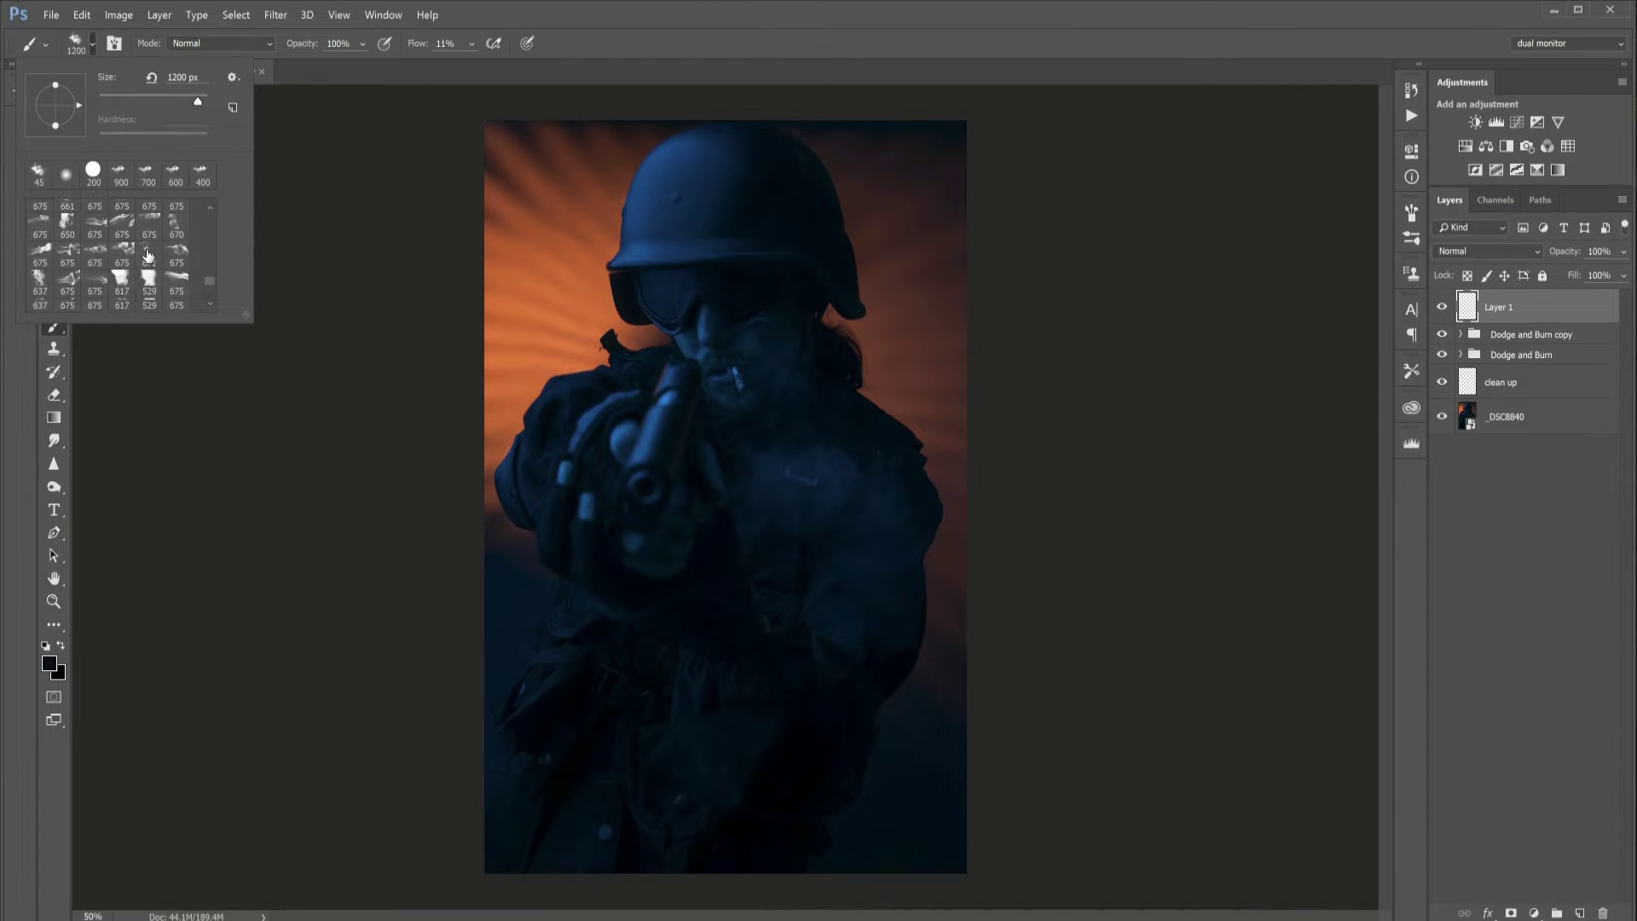
# - Follow the tutorial as smoke is painted over the soldier on Layer 1 at 45% opacity
pyautogui.moveTo(765, 387)
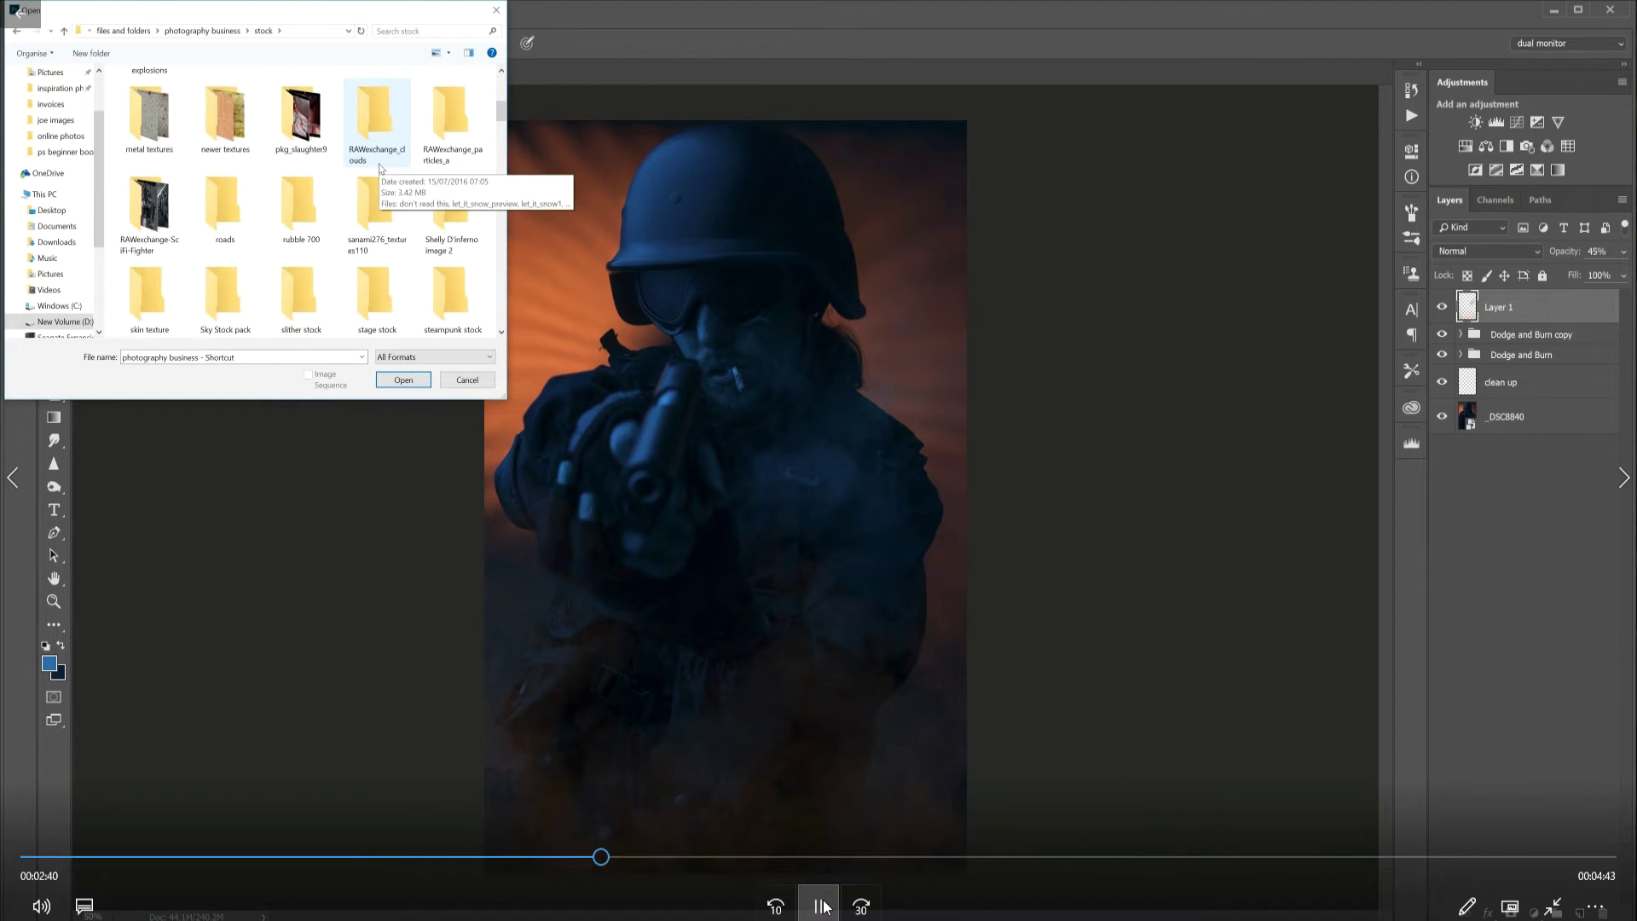
# - Pause the tutorial to view the stock folders, then resume playback
pyautogui.click(821, 906)
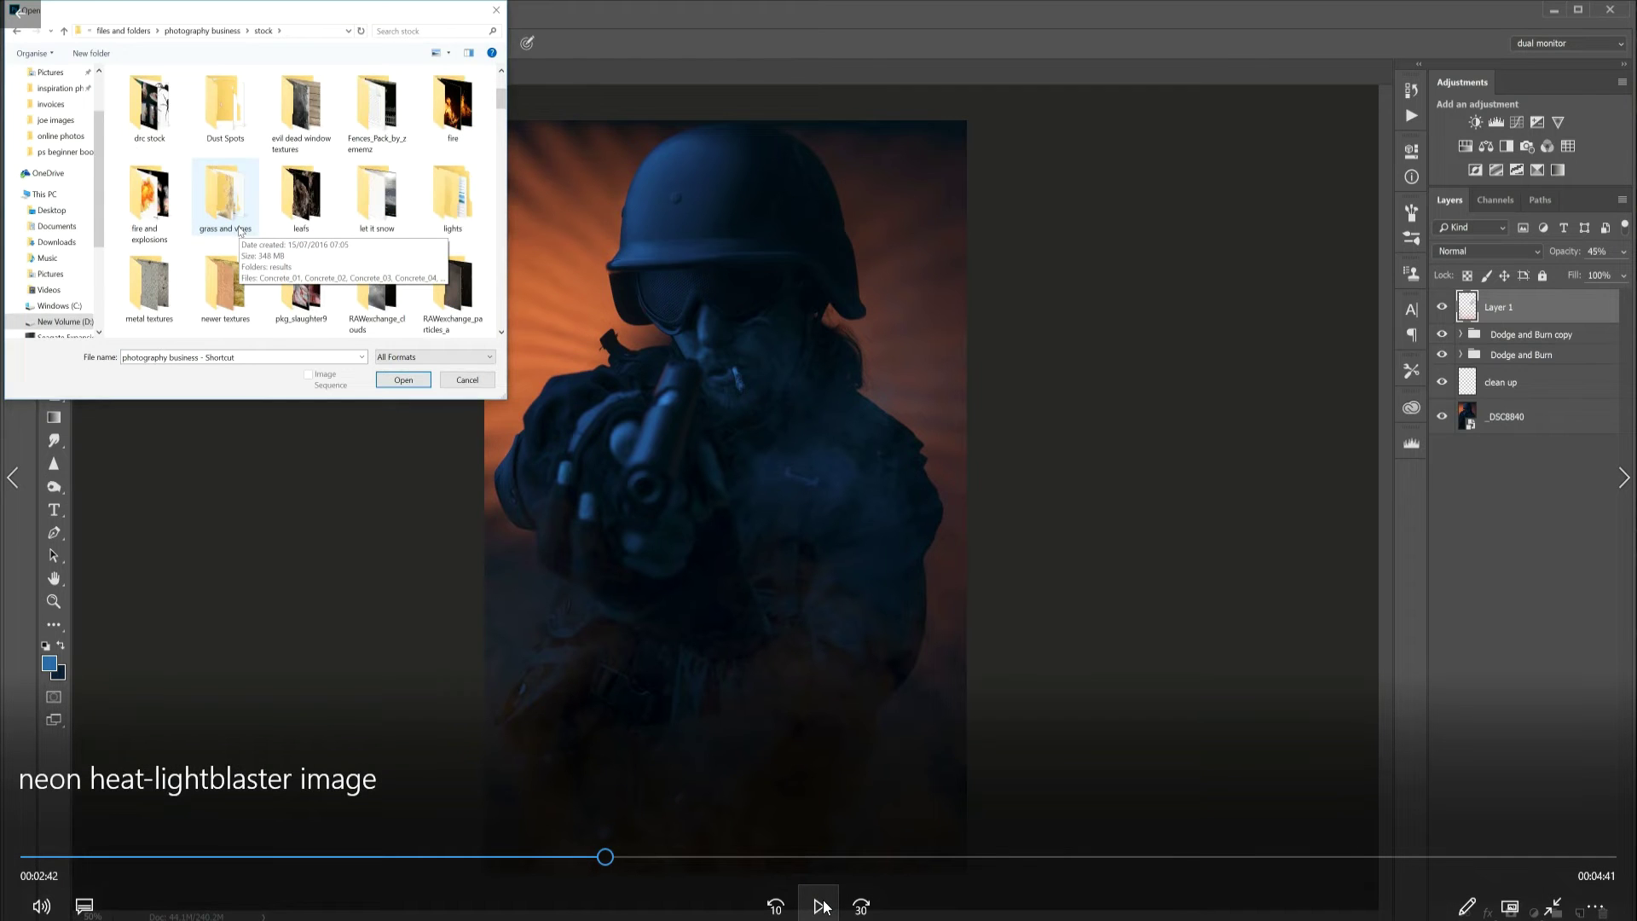
pyautogui.click(822, 906)
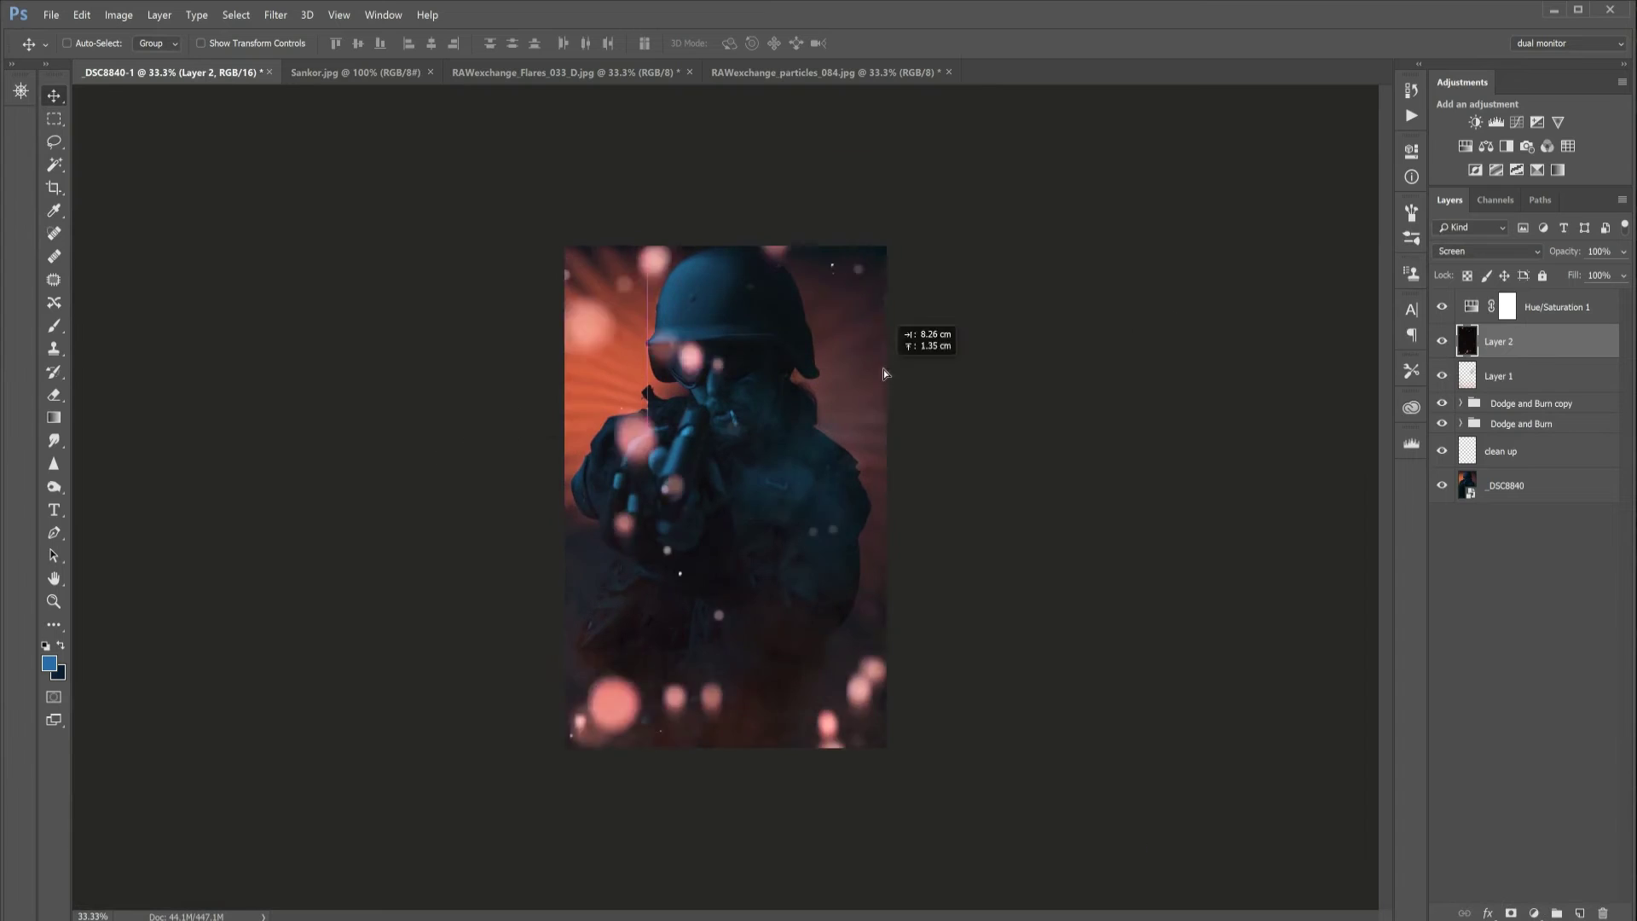
# - Follow the tutorial as Levels and a 7 px Gaussian Blur are applied to Layer 2
pyautogui.moveTo(1427, 341)
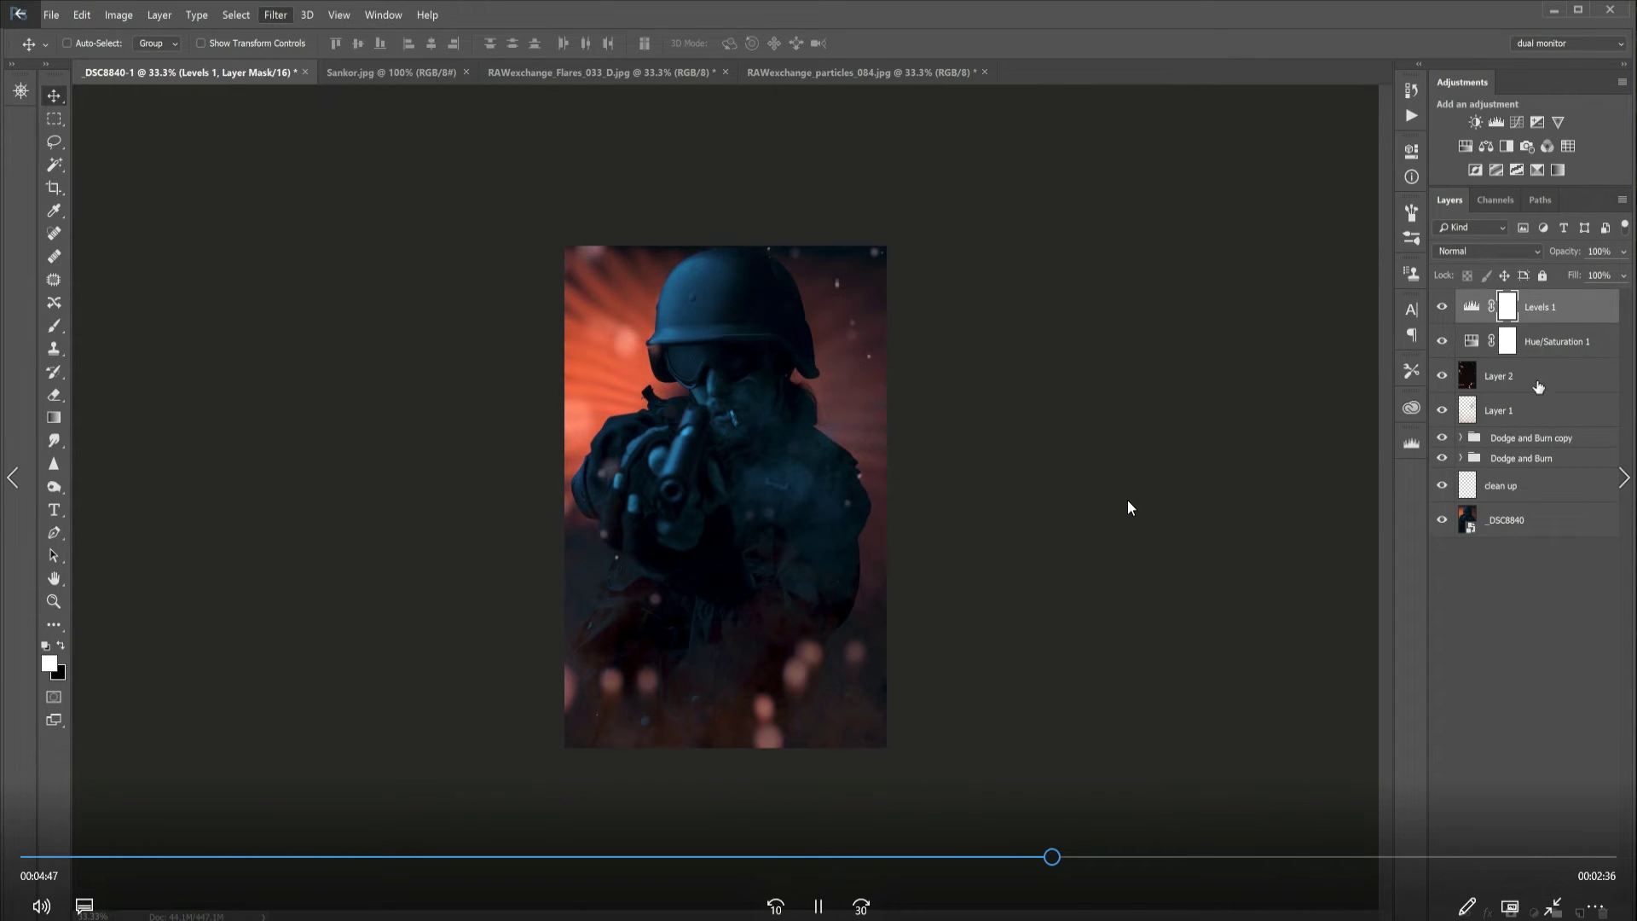
# - Pause the tutorial at the 8.2 px Gaussian Blur settings, then resume playback
pyautogui.click(821, 906)
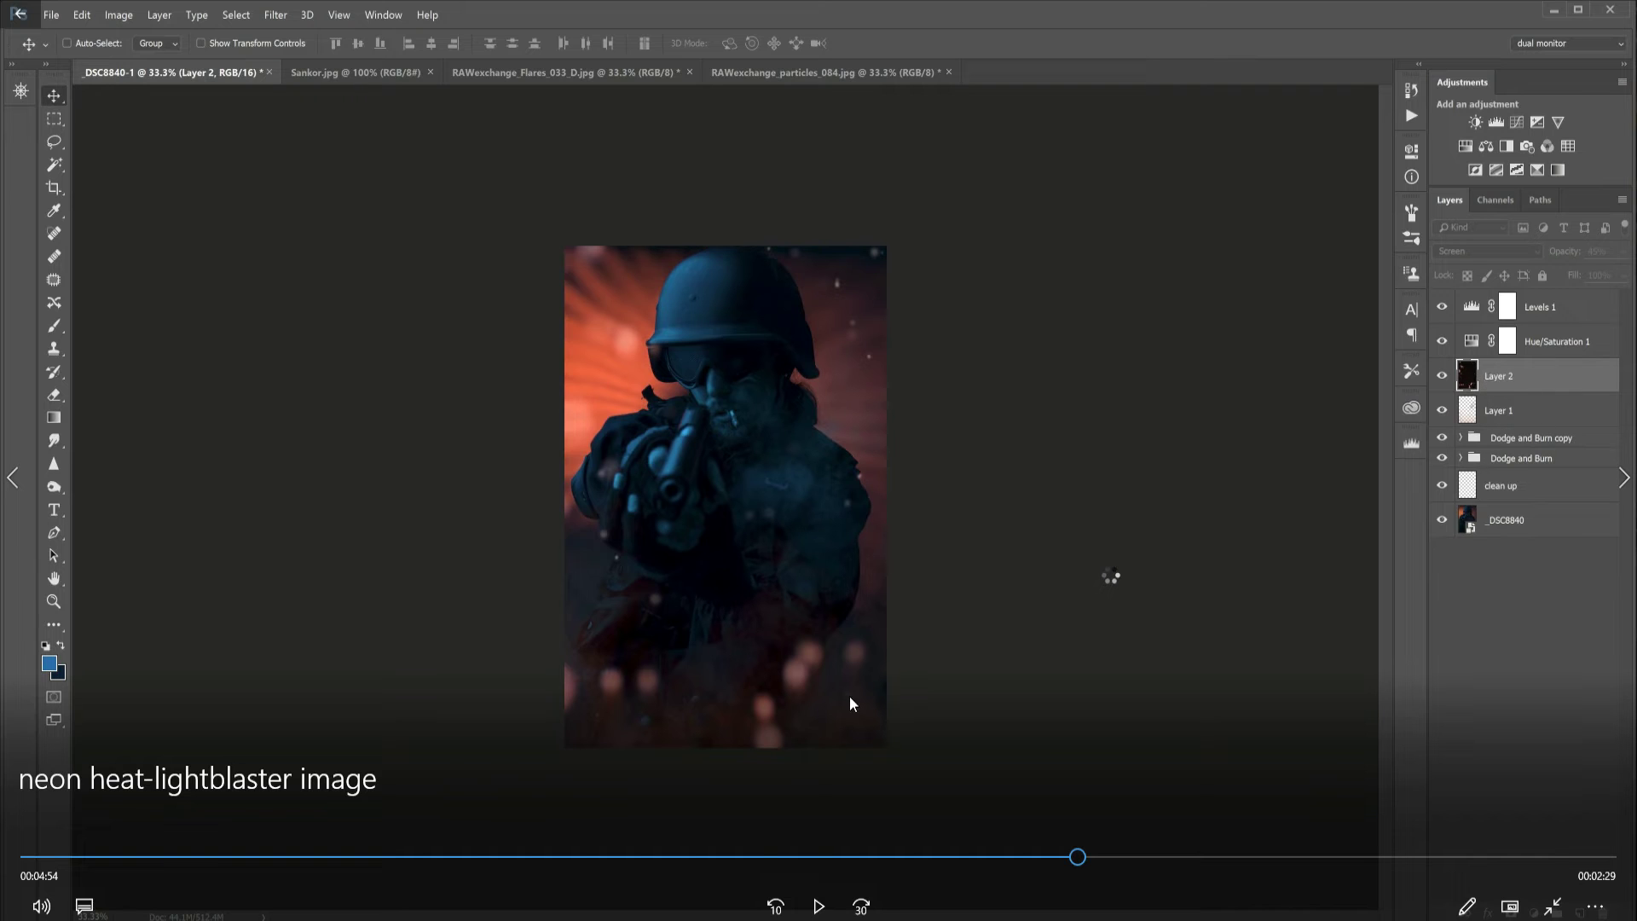
pyautogui.click(815, 907)
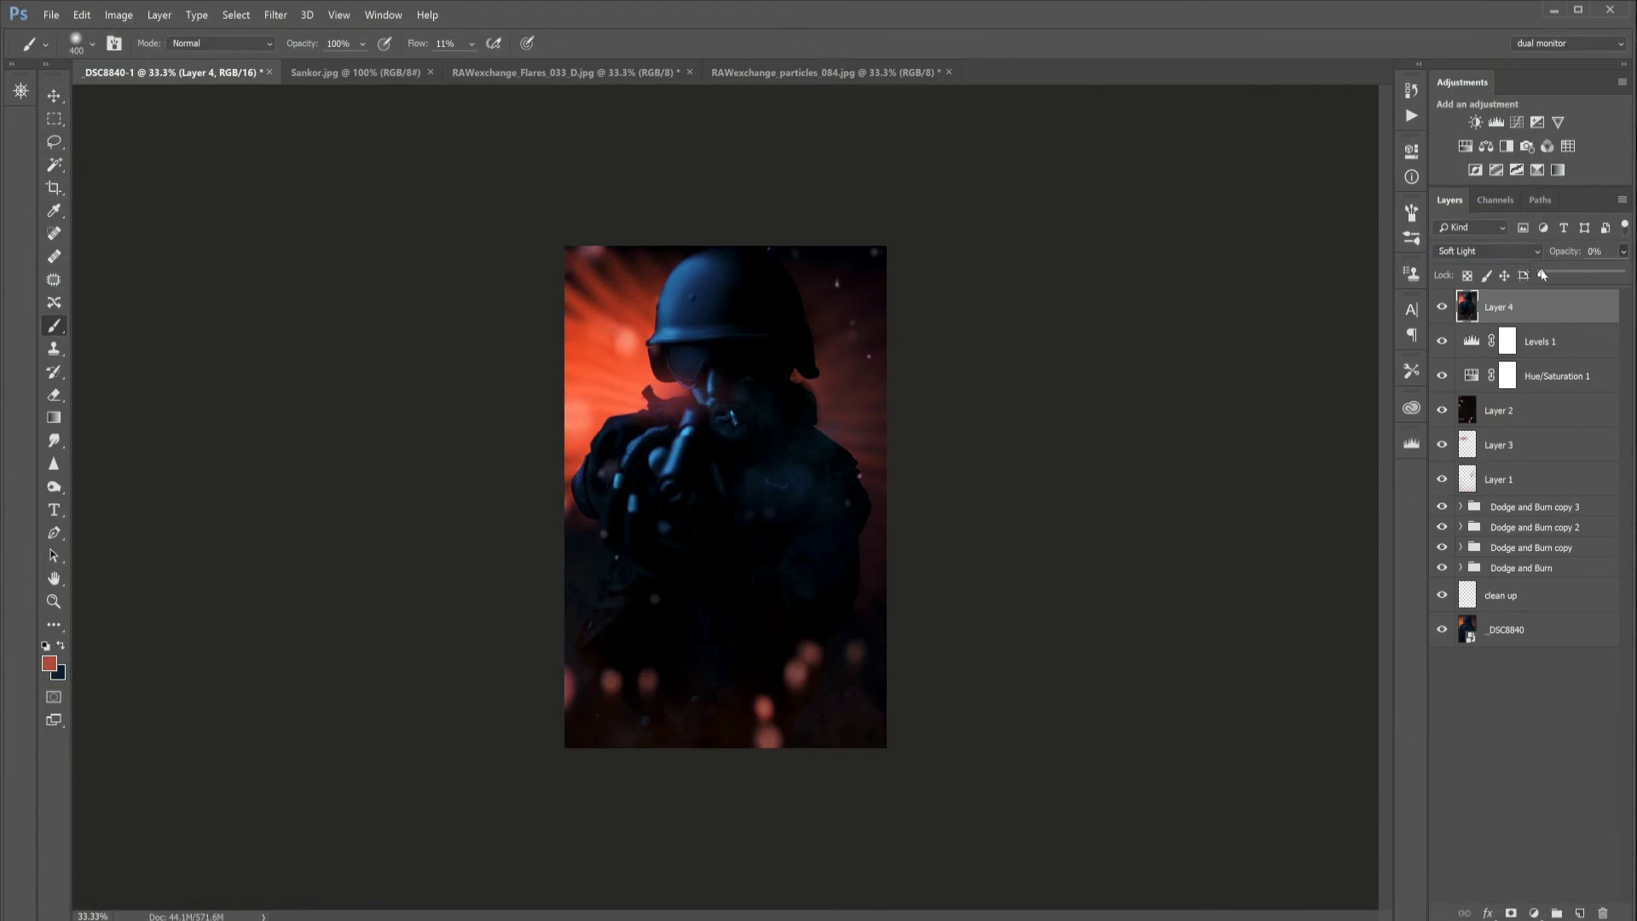
# - Follow the tutorial's Layer 4 setup in Soft Light at 29% opacity
pyautogui.moveTo(833, 800)
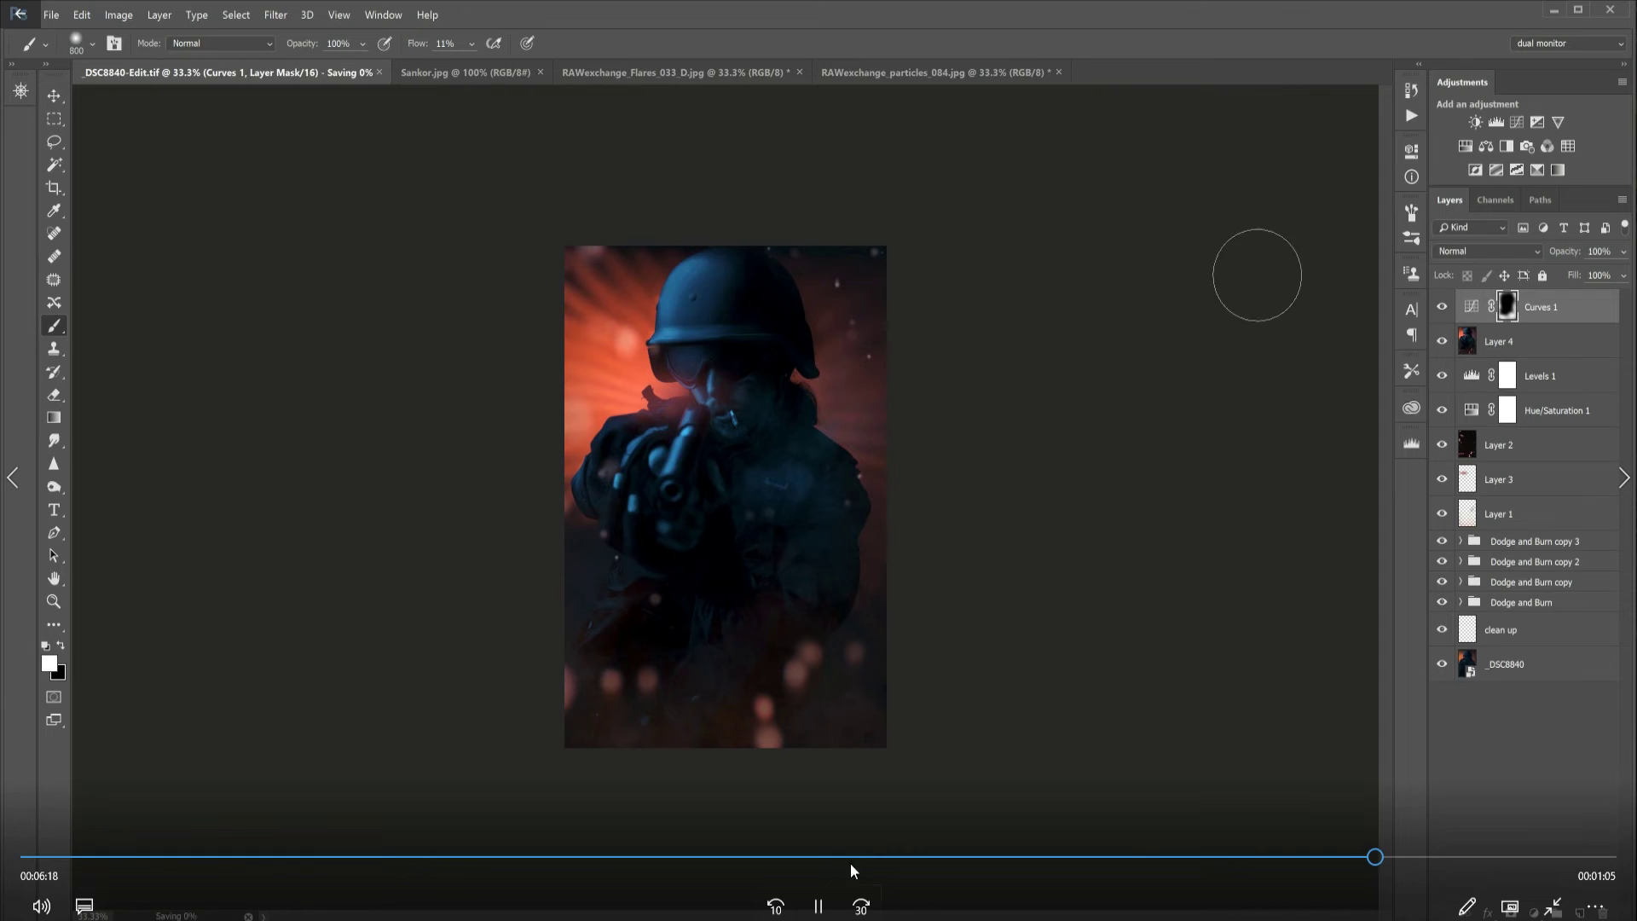
# - Pause the tutorial after the Curves step, then resume it for the 50% grey sharpen layer
pyautogui.click(820, 906)
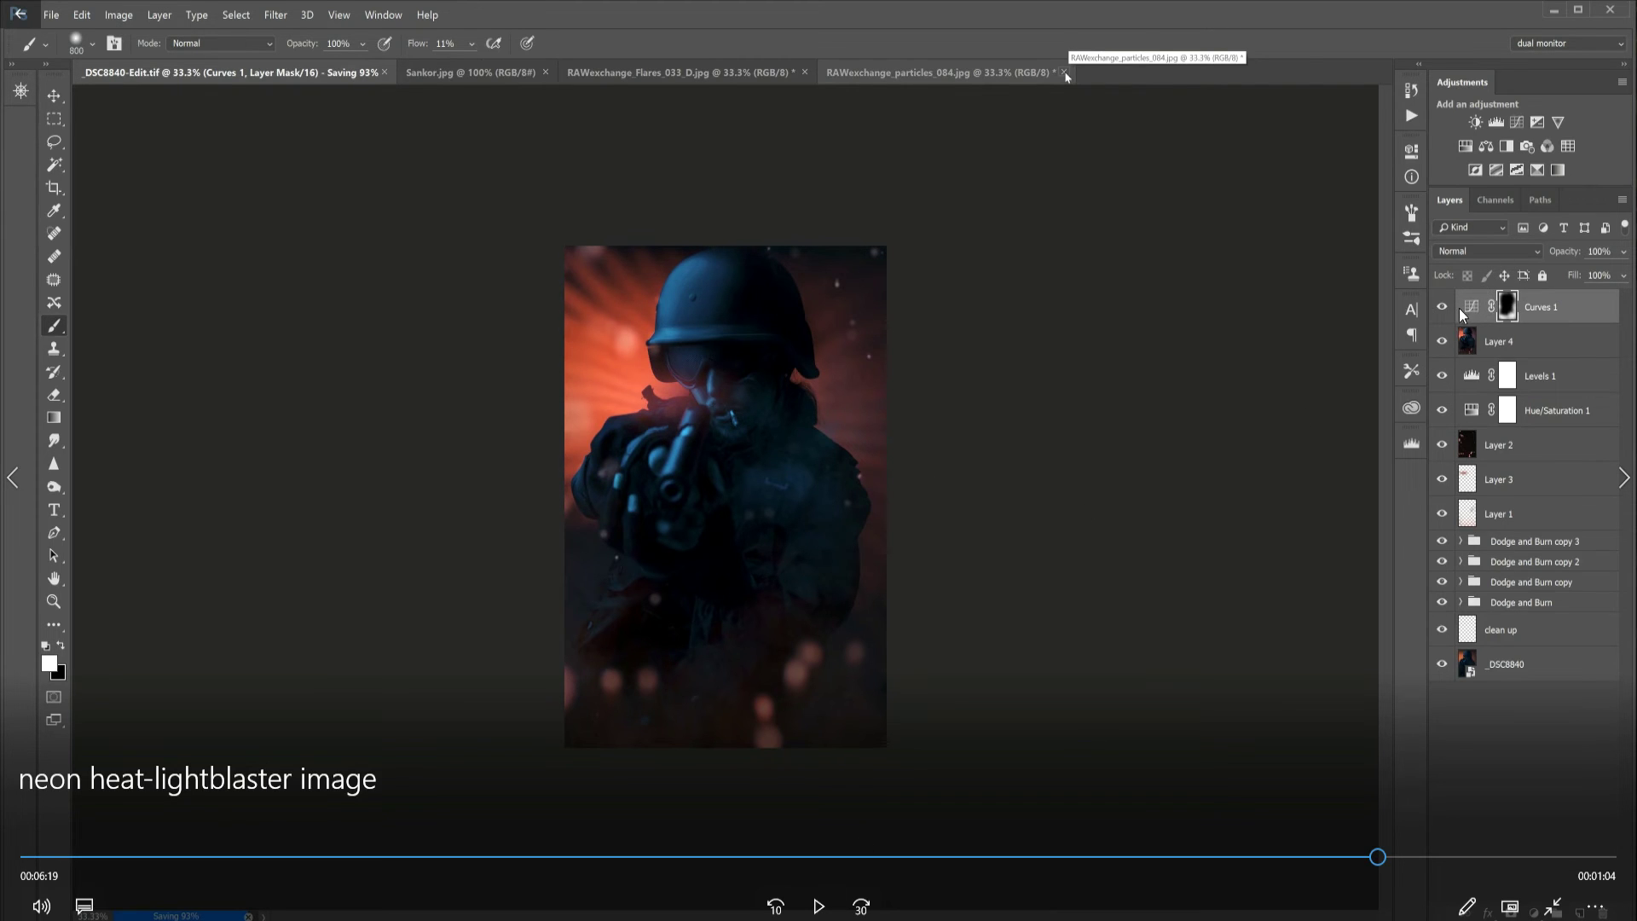
pyautogui.click(820, 907)
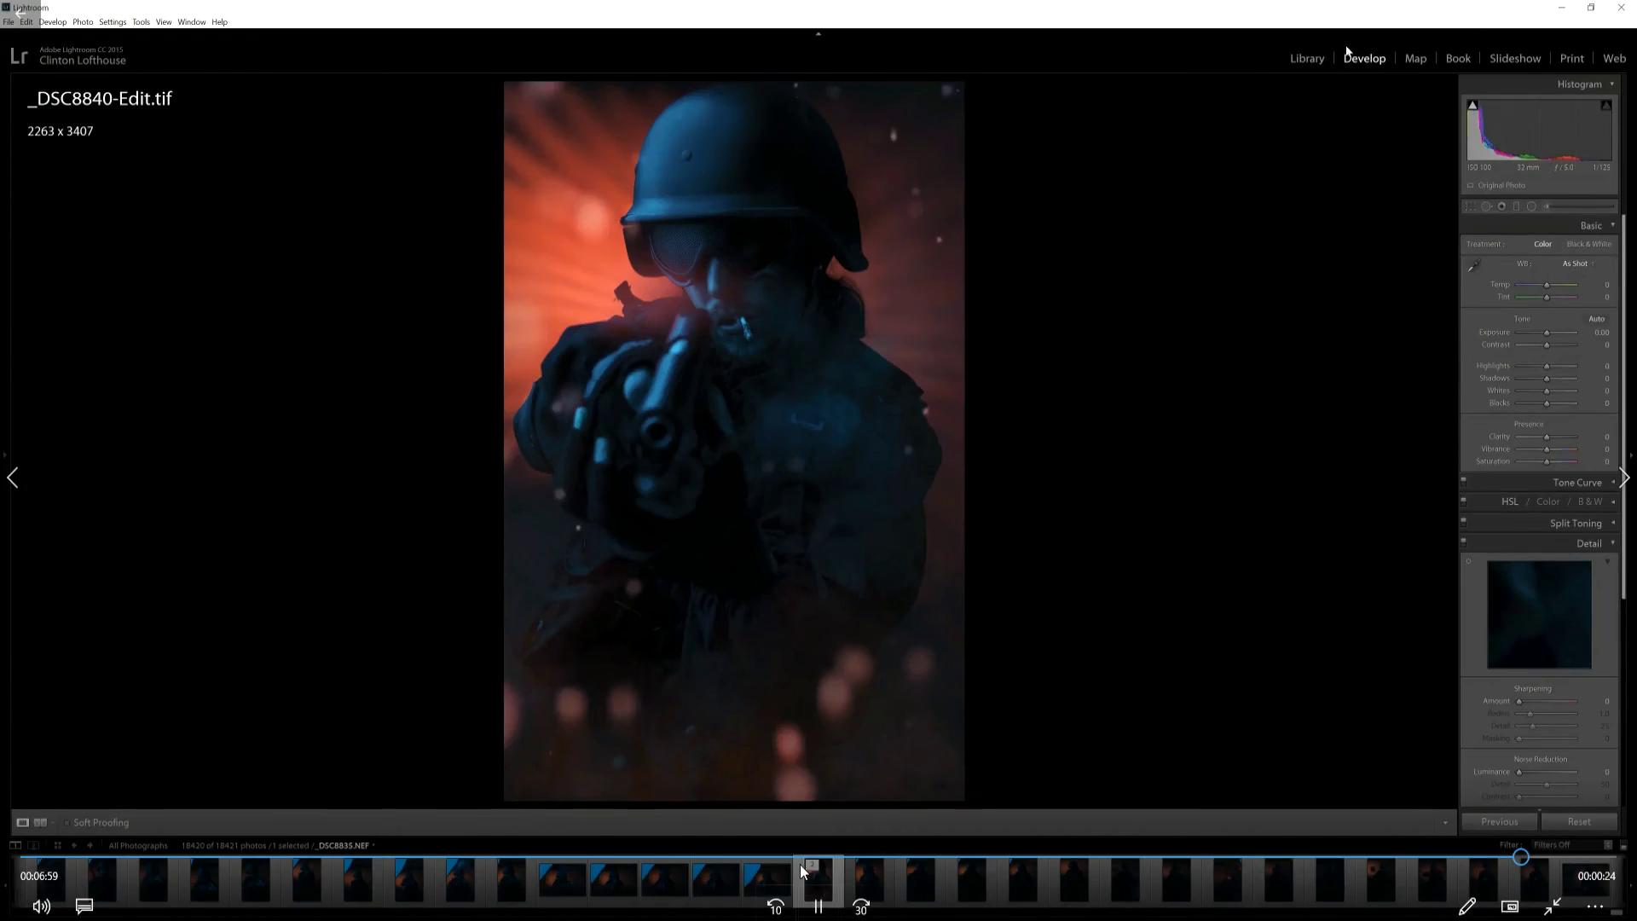
# - Pause twice to read the sharpening values (Amount 73, Radius 0.5, Detail 25, Masking 71), resuming each time
pyautogui.click(817, 908)
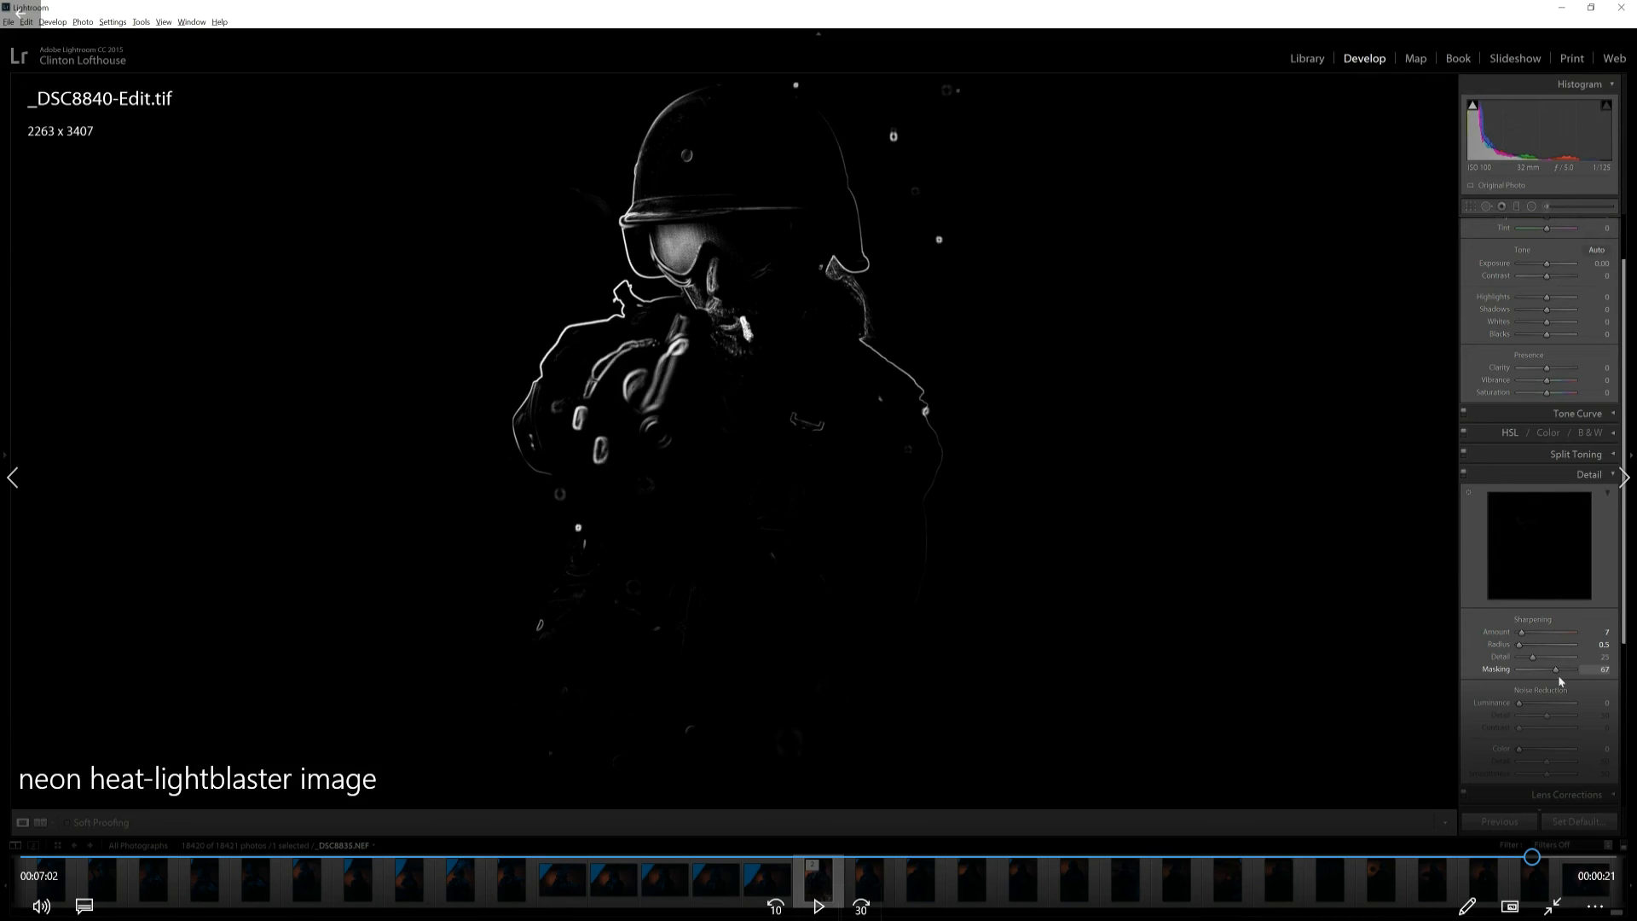
pyautogui.press('space')
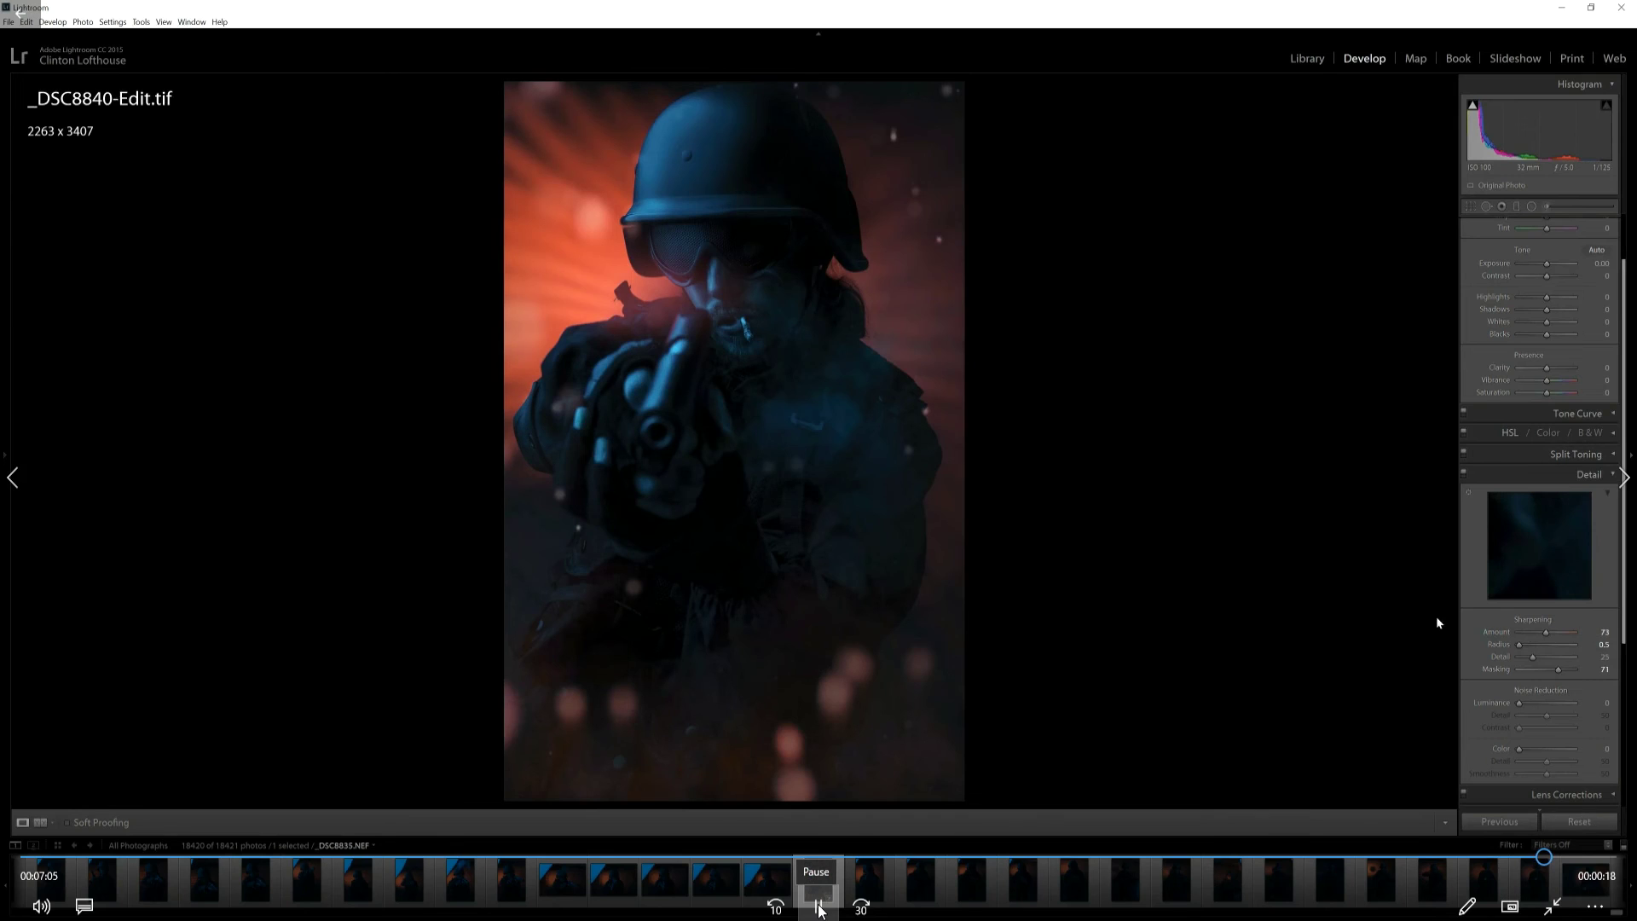
pyautogui.click(819, 909)
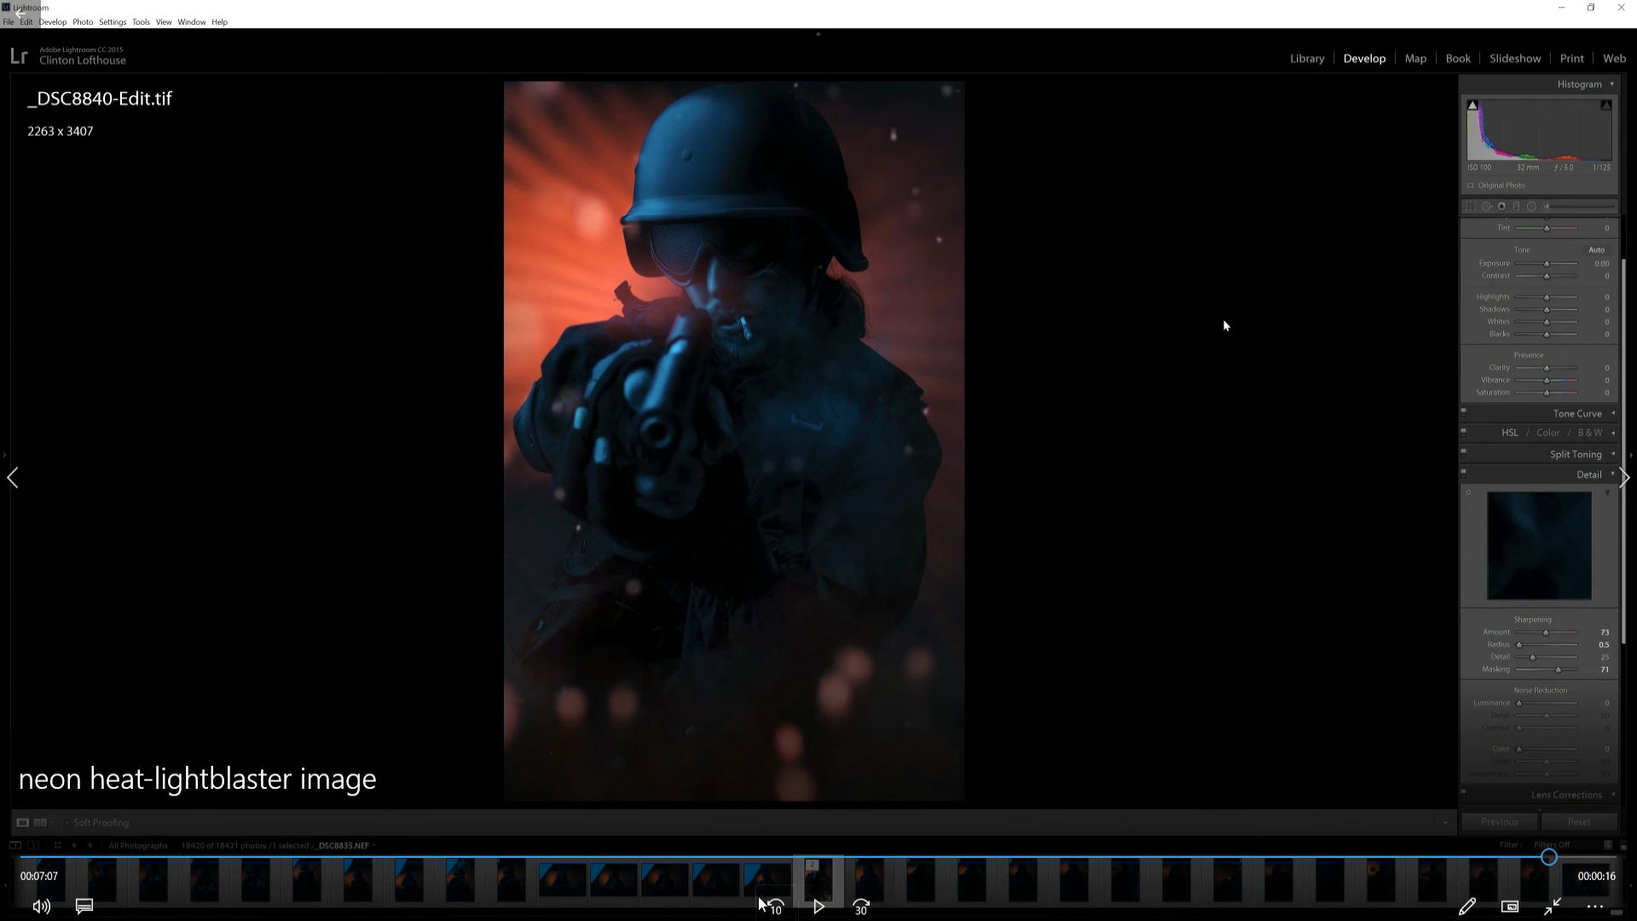
pyautogui.click(814, 905)
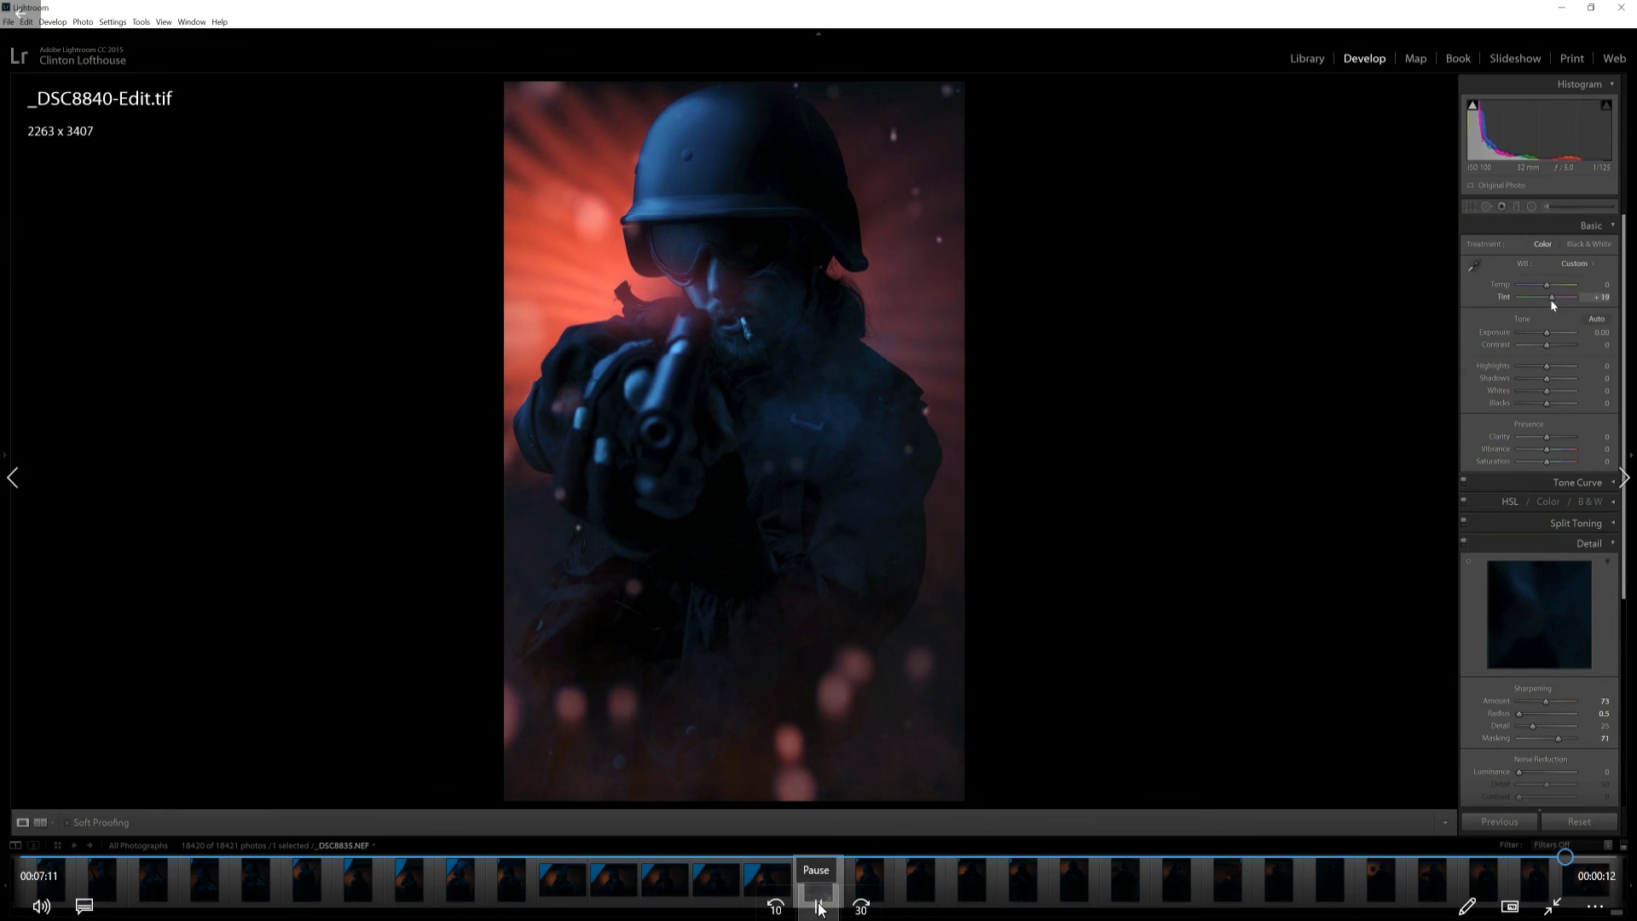
# - Pause and resume the tutorial at the Tint +7 adjustment, then stop it at the end
pyautogui.click(818, 906)
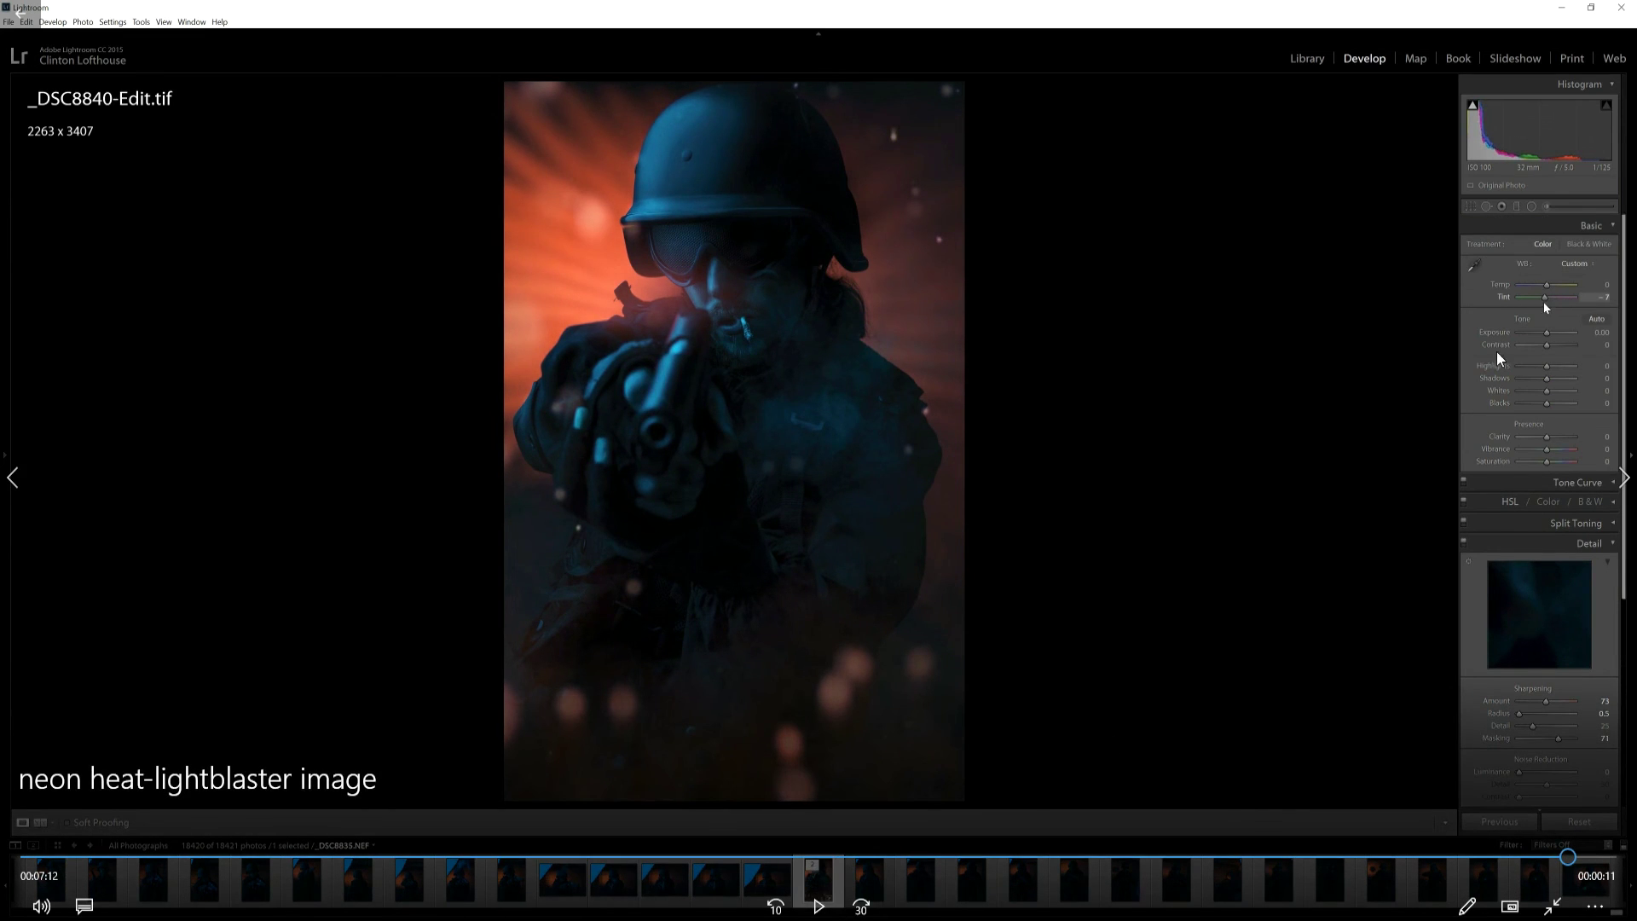
pyautogui.click(819, 906)
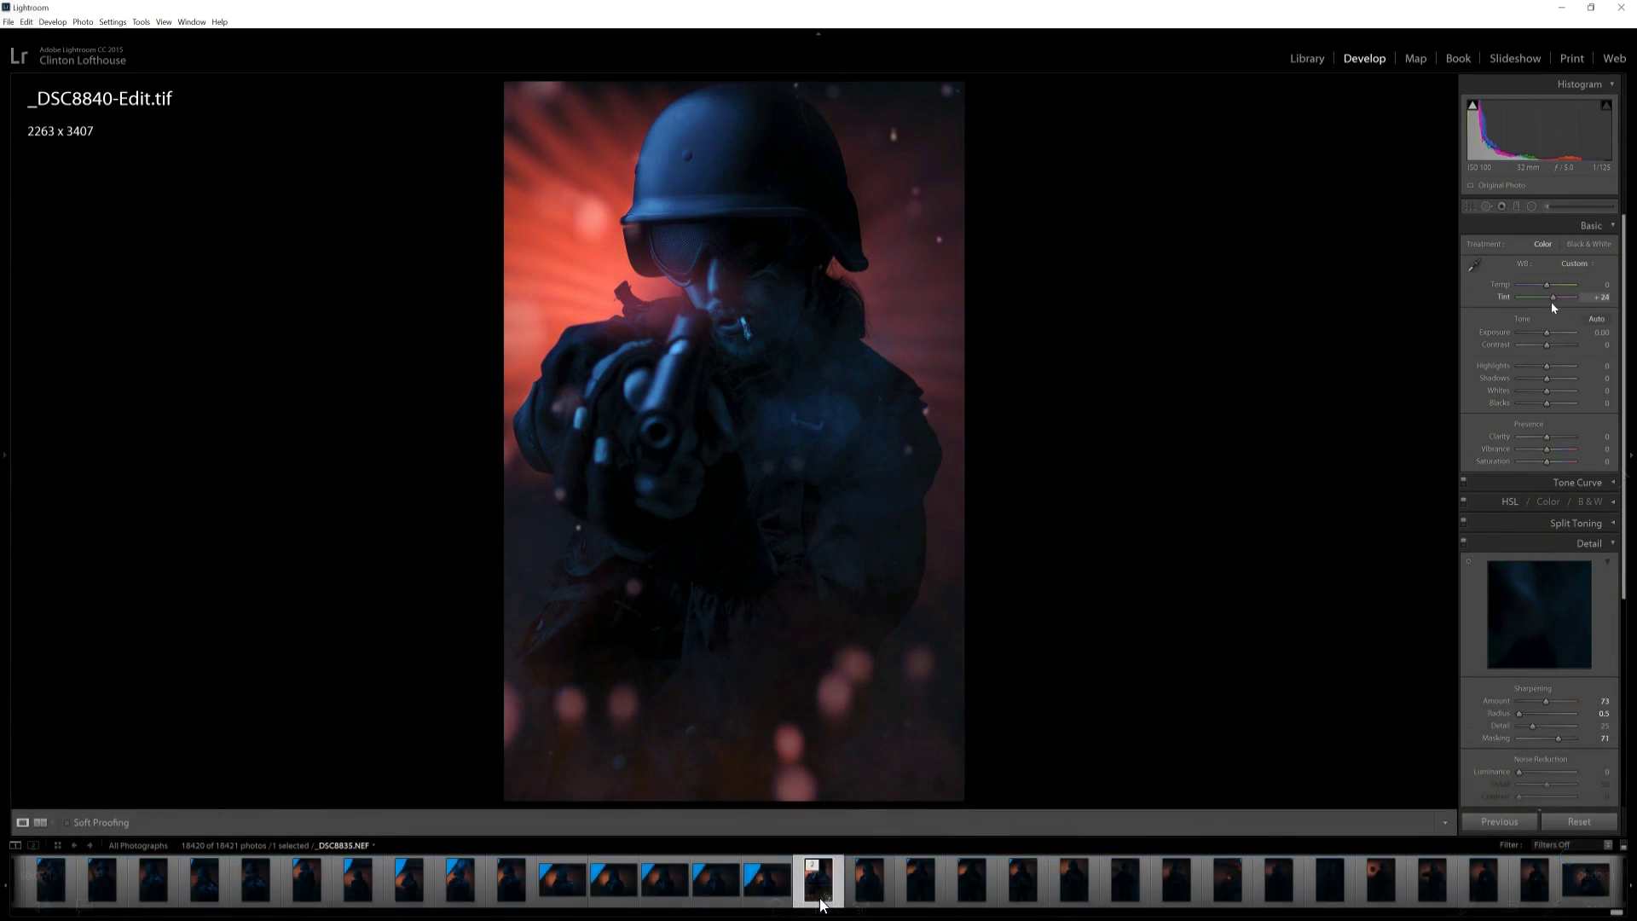
pyautogui.moveTo(820, 905)
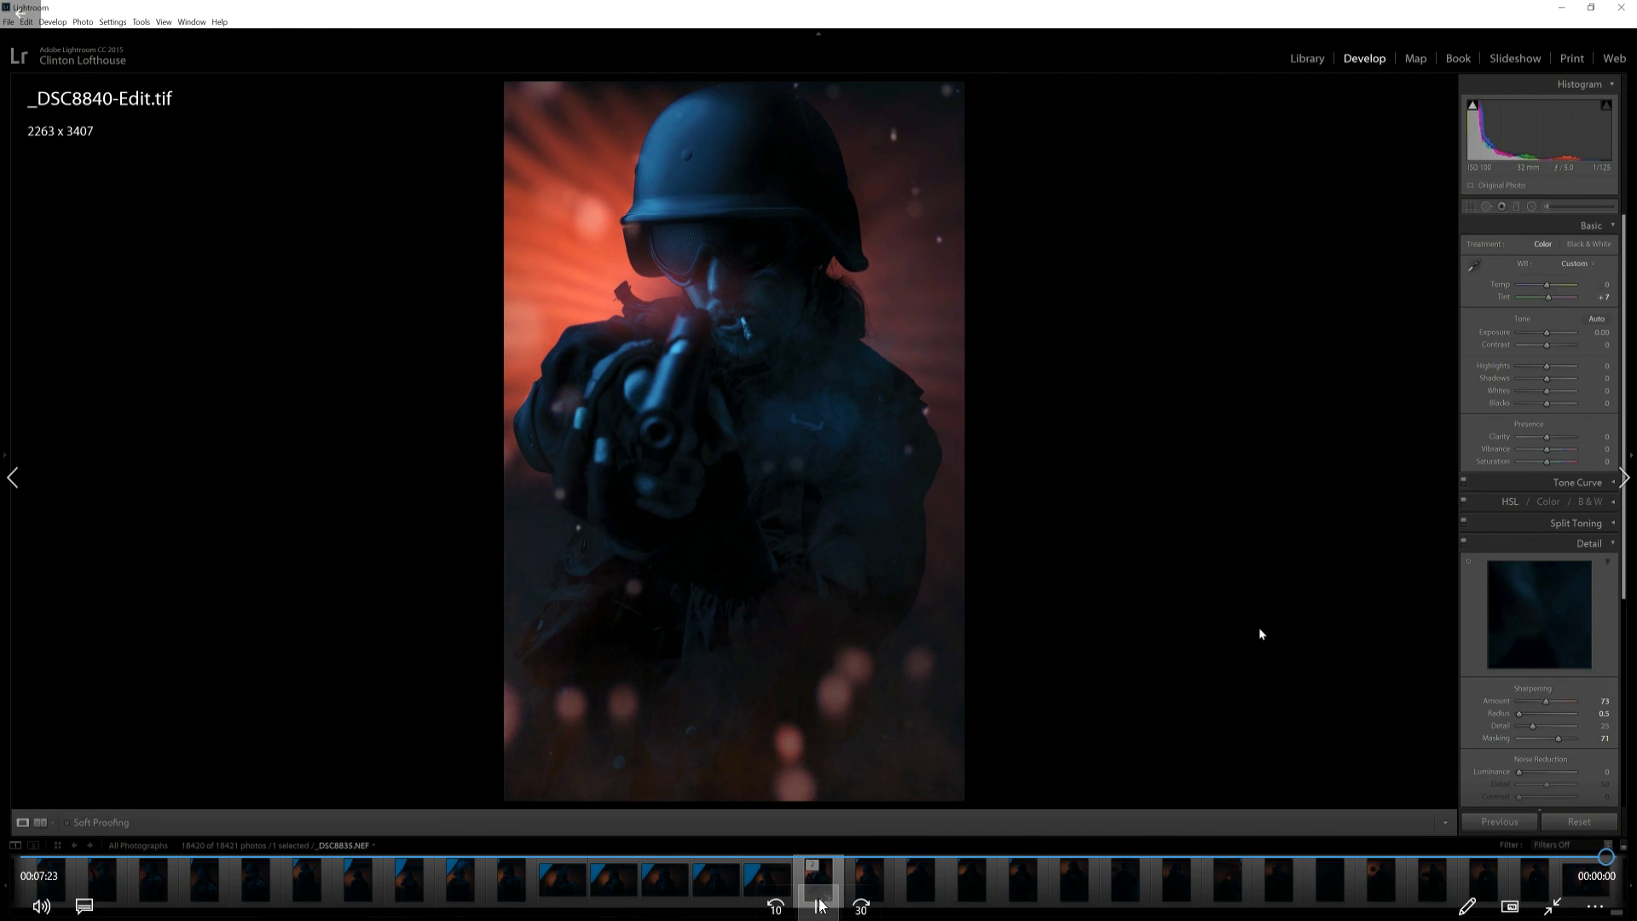
pyautogui.click(820, 905)
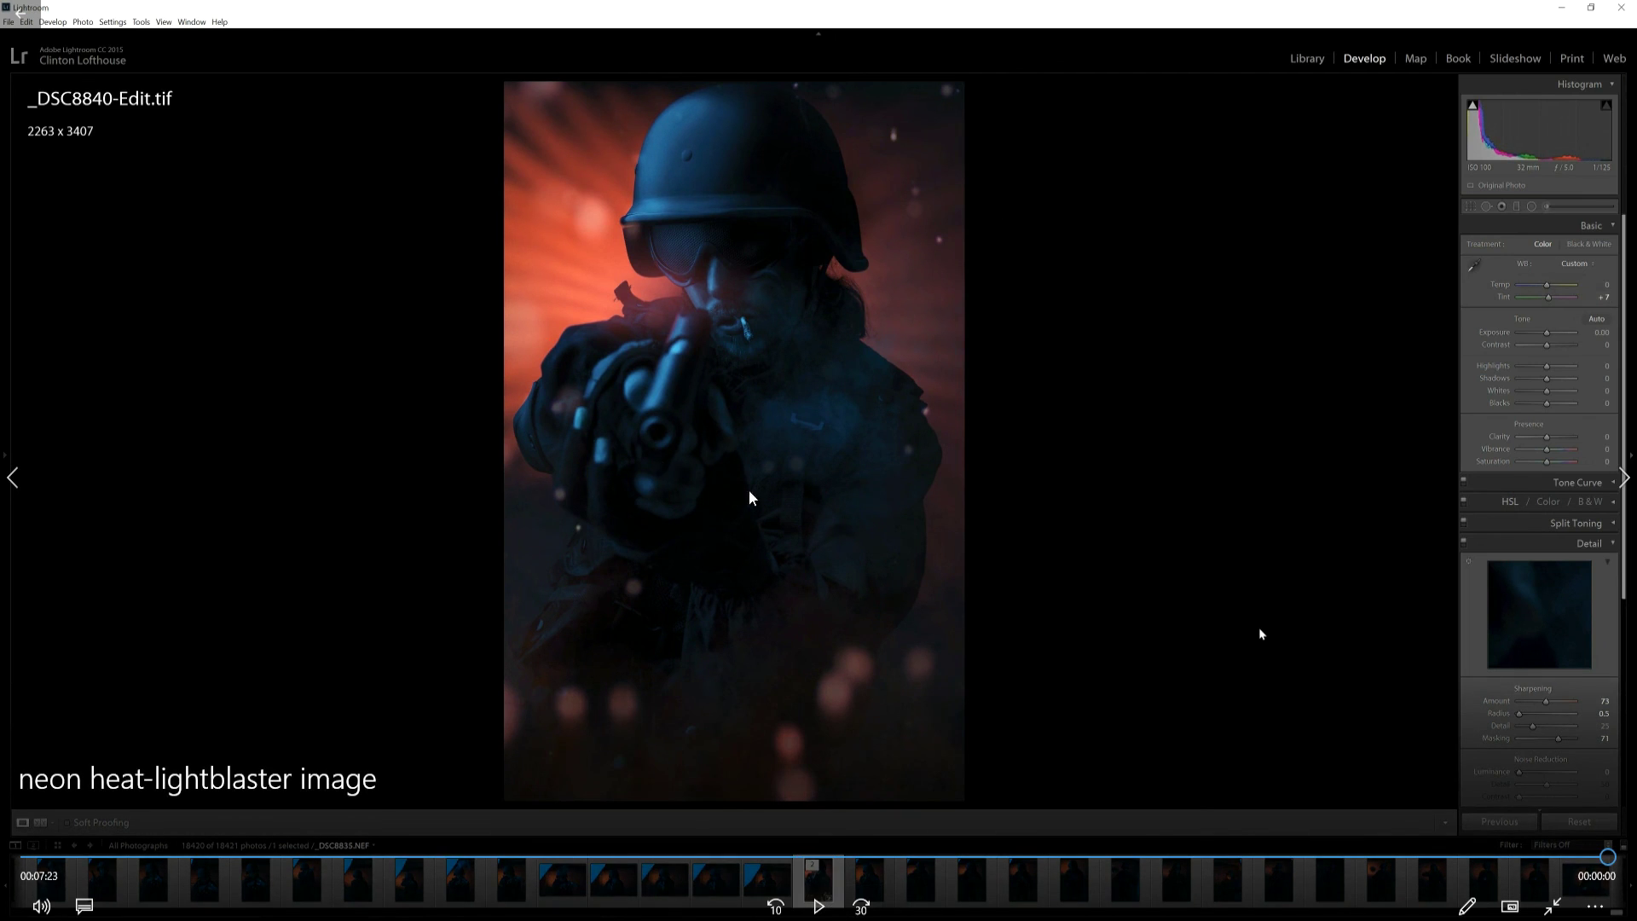